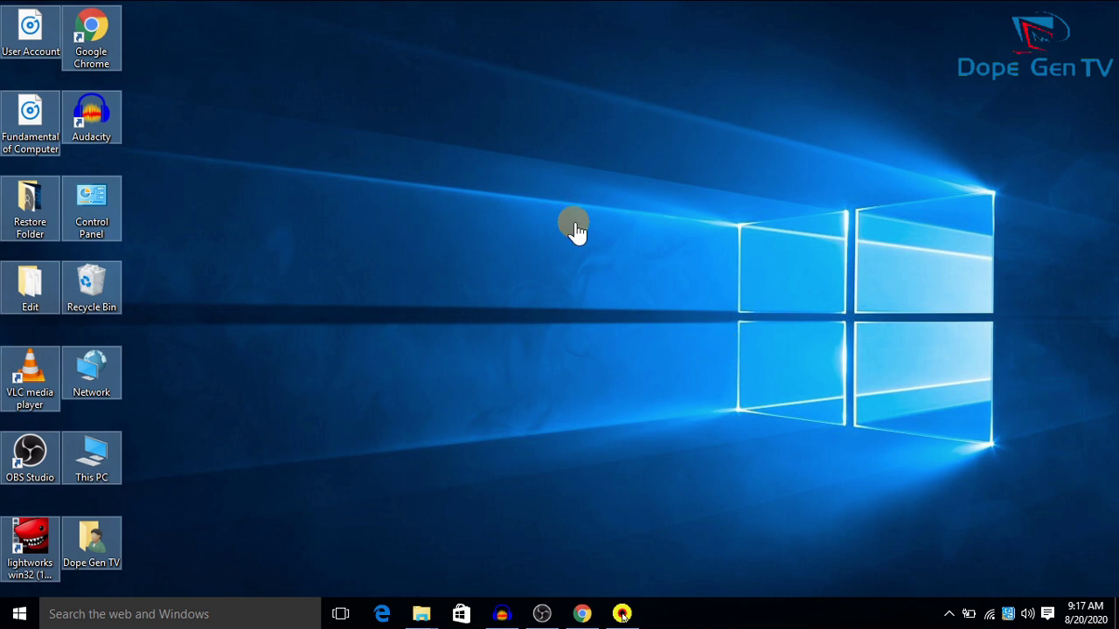
- Set the desktop background to the beach picture with rock formations in the personalization settings and close the settings
{"action": "right_click", "coordinate": [561, 190]}
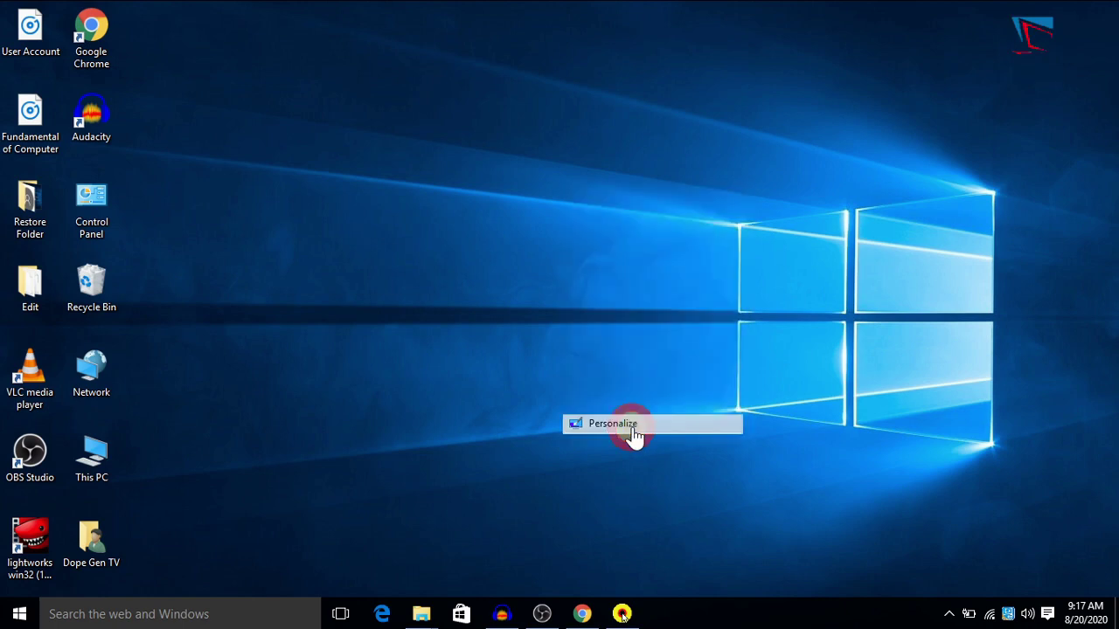
{"action": "left_click", "coordinate": [627, 423]}
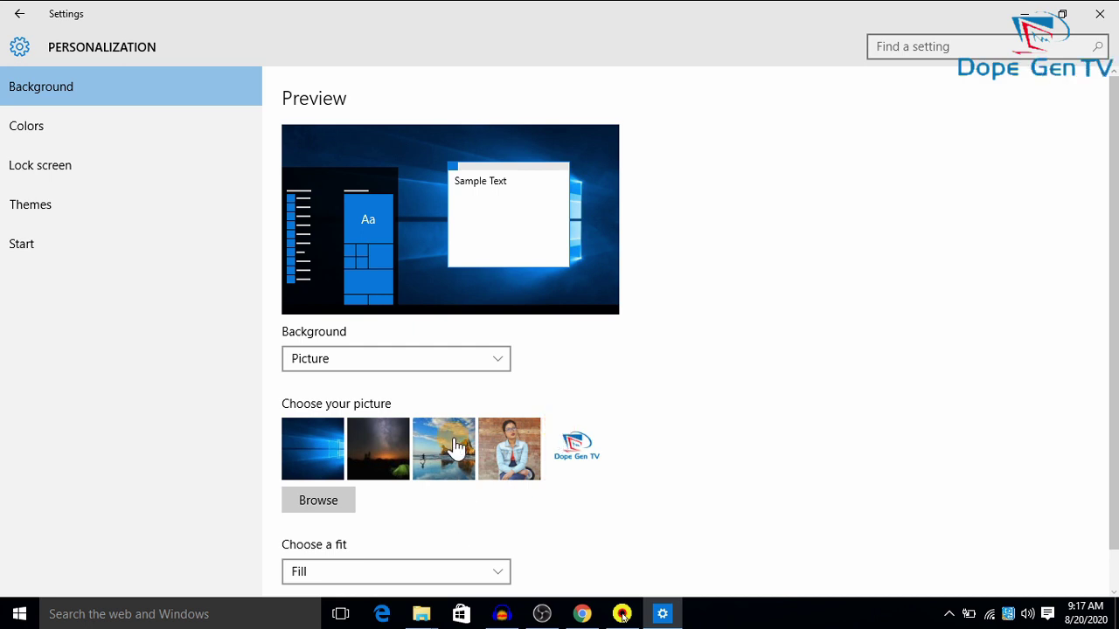
{"action": "left_click", "coordinate": [453, 448]}
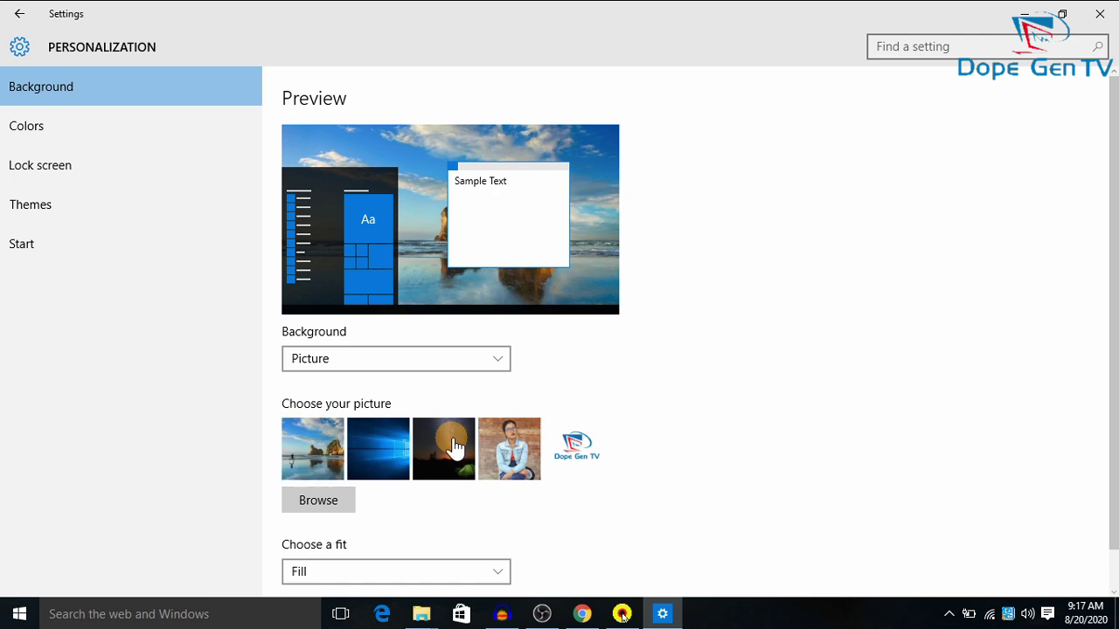
{"action": "left_click", "coordinate": [1103, 19]}
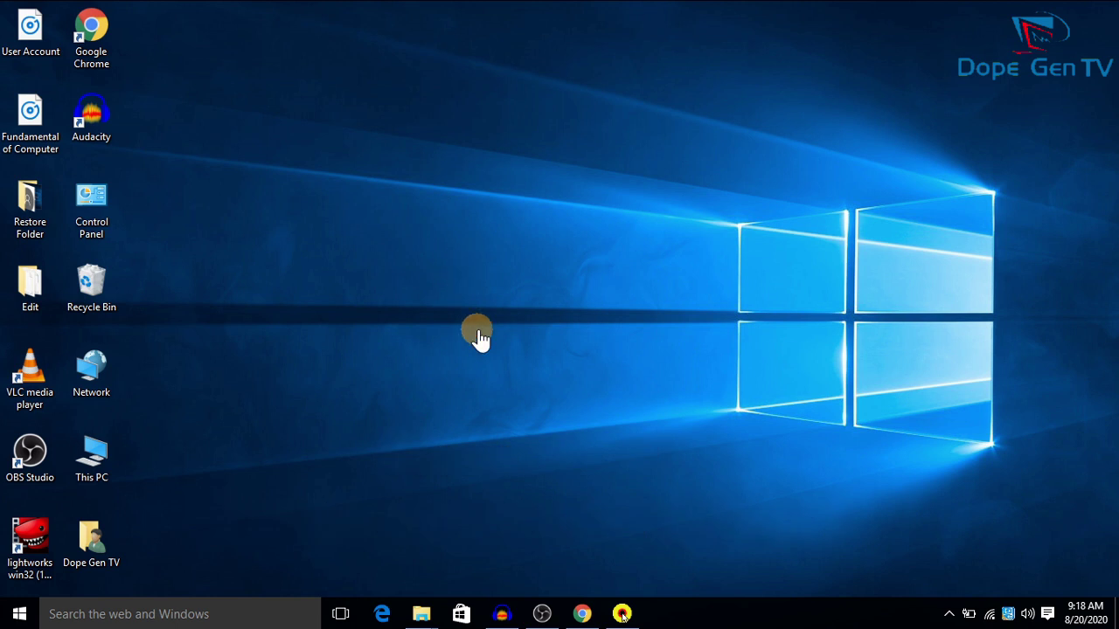
- Create a new folder named Ram on the desktop
{"action": "right_click", "coordinate": [415, 214]}
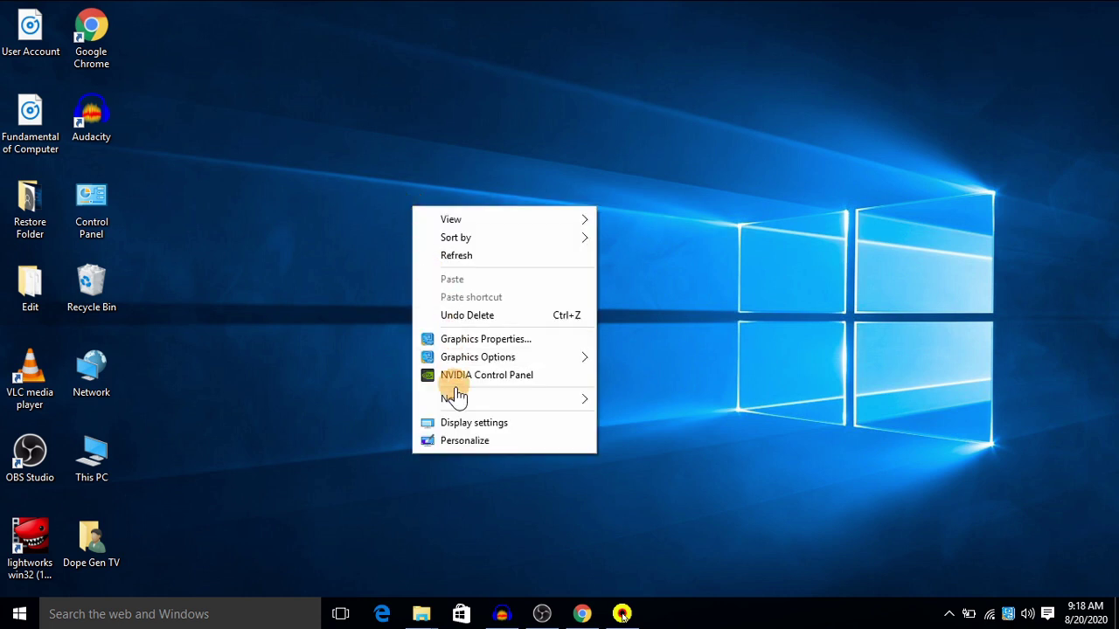
{"action": "mouse_move", "coordinate": [456, 398]}
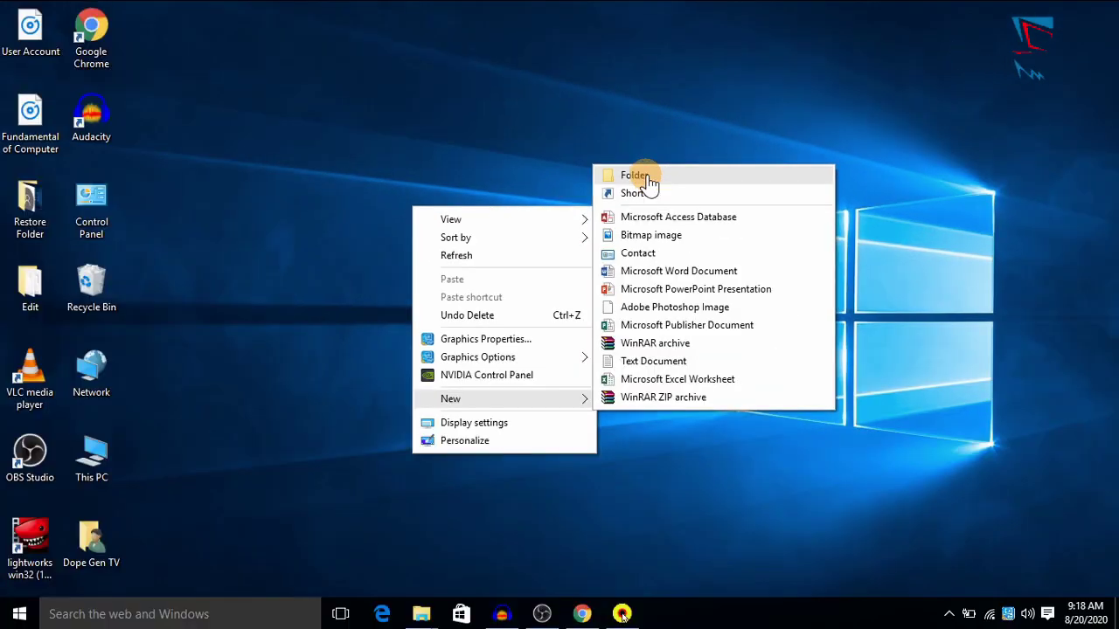
{"action": "left_click", "coordinate": [648, 178]}
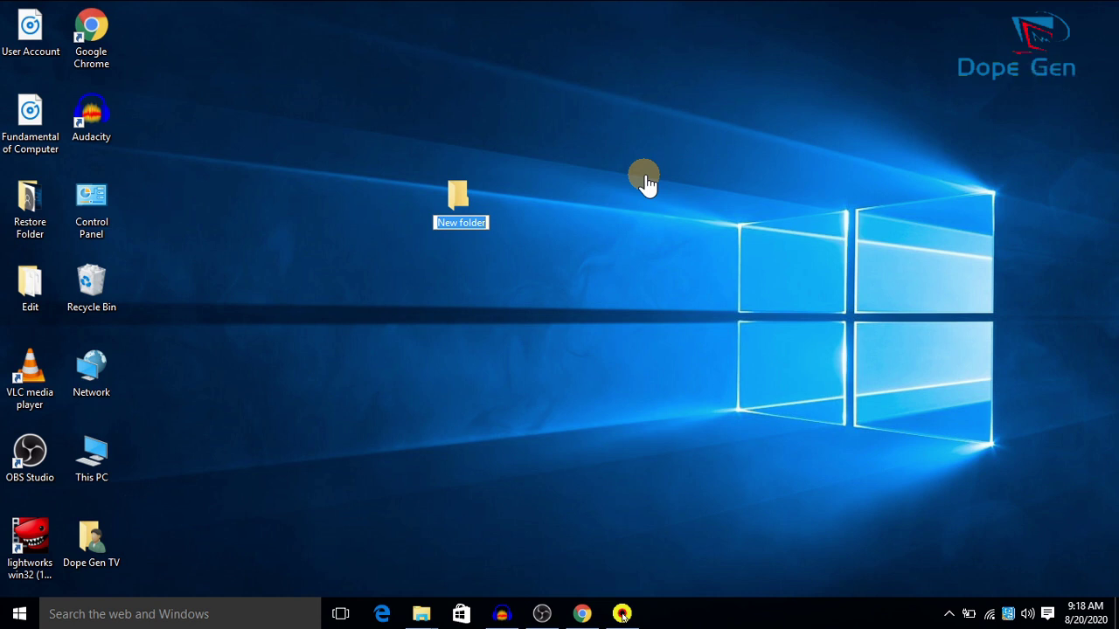
{"action": "type", "text": "Ram"}
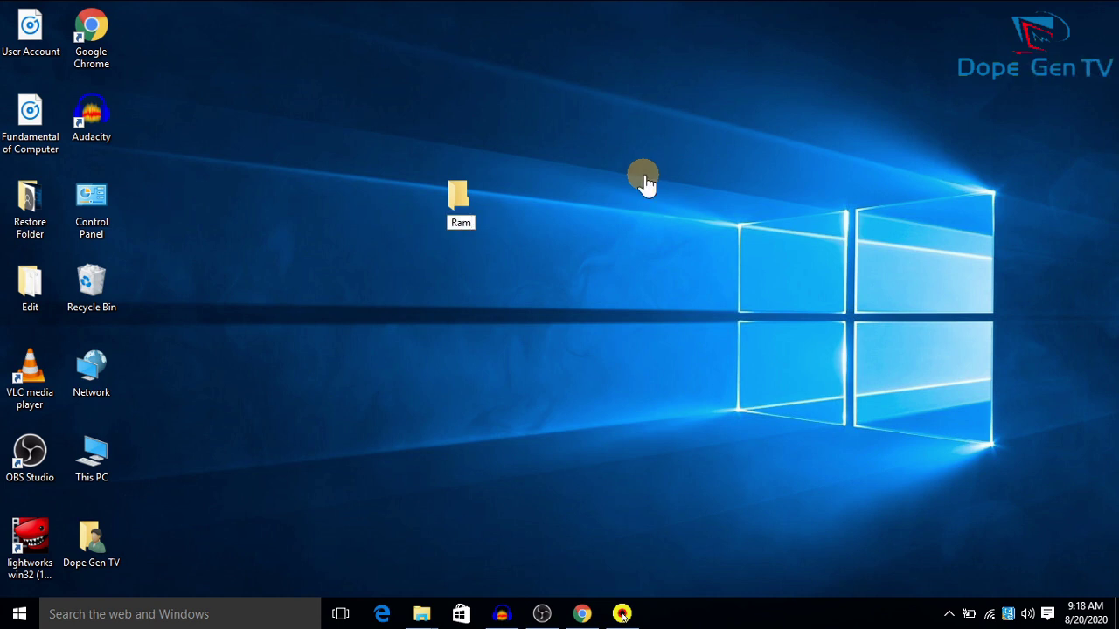
{"action": "key", "text": "Return"}
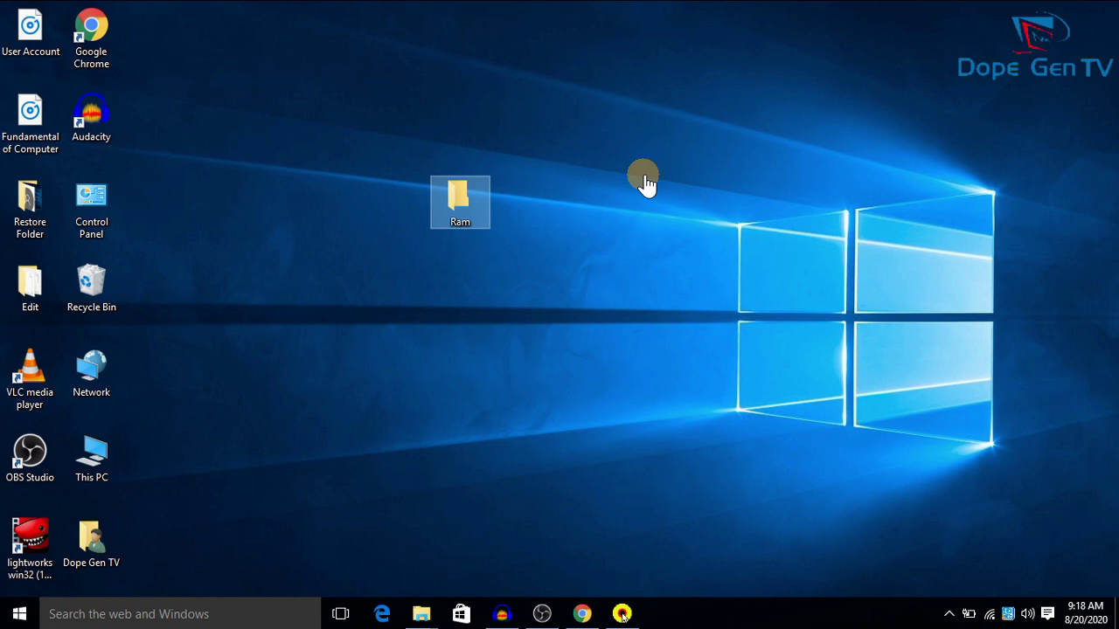
- Move the Ram folder leftward on the desktop, closer to the columns of icons, and deselect it
{"action": "left_click", "coordinate": [629, 283]}
{"action": "left_click_drag", "start_coordinate": [464, 204], "coordinate": [306, 236]}
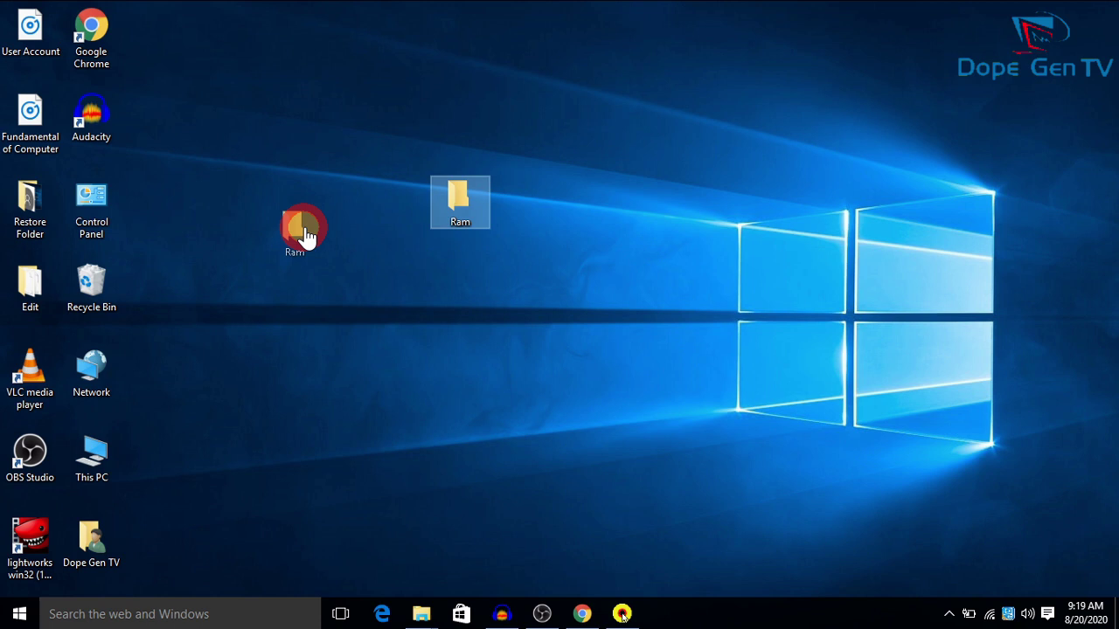
{"action": "left_click_drag", "start_coordinate": [306, 236], "coordinate": [302, 231]}
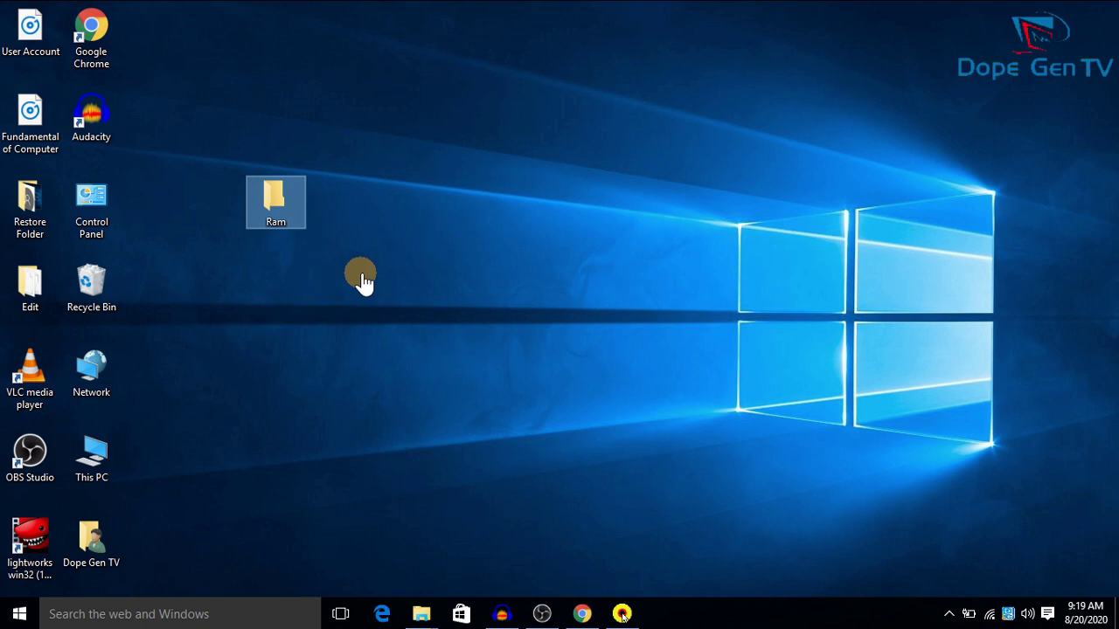
{"action": "left_click", "coordinate": [336, 212]}
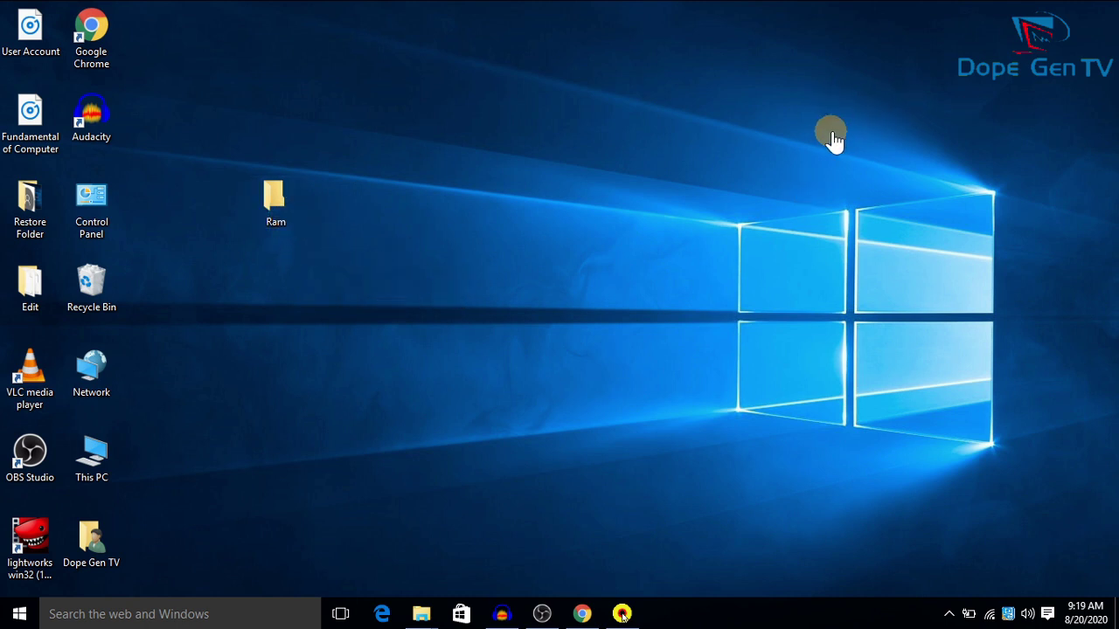
- Rename the Ram folder on the desktop as Kamal
{"action": "right_click", "coordinate": [284, 203]}
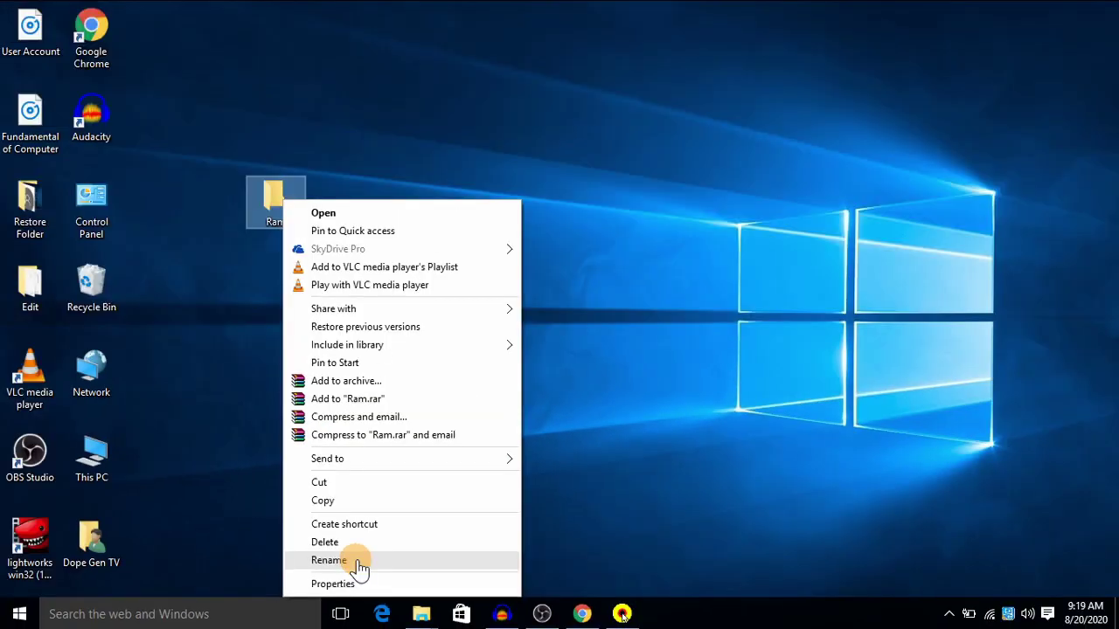
{"action": "left_click", "coordinate": [358, 562]}
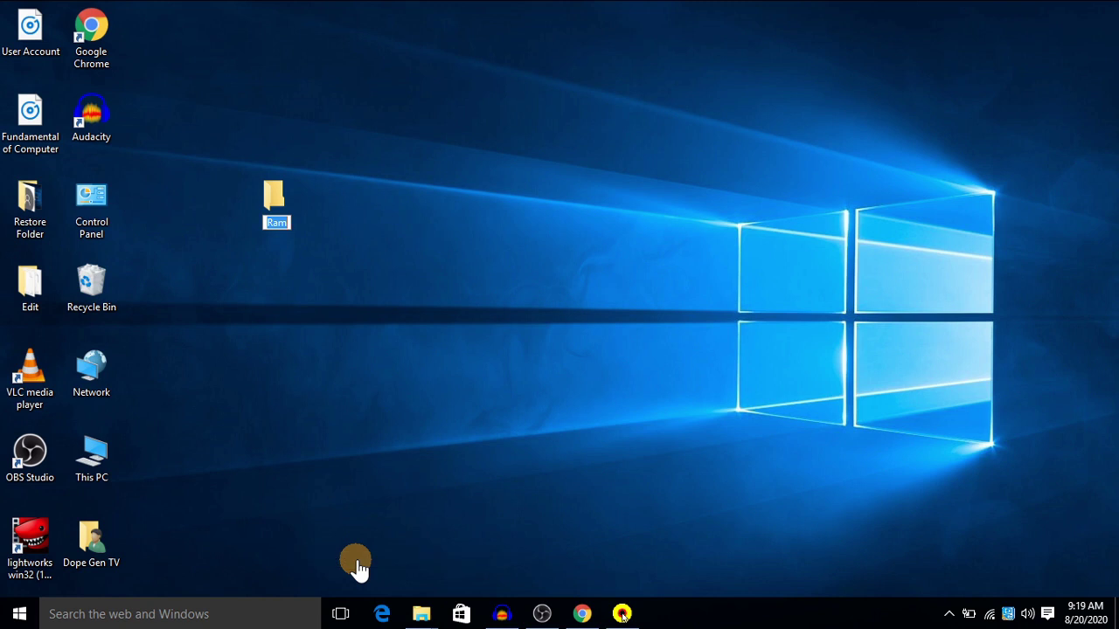
{"action": "type", "text": "Kaml"}
{"action": "key", "text": "Return"}
{"action": "key", "text": "BackSpace"}
{"action": "type", "text": "al"}
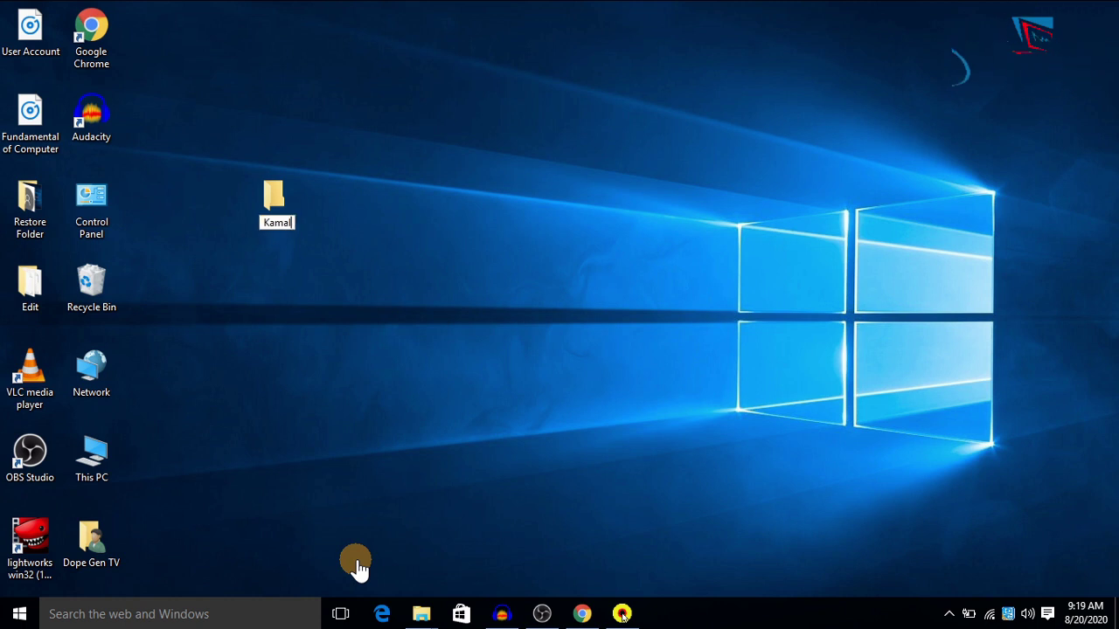
{"action": "key", "text": "Return"}
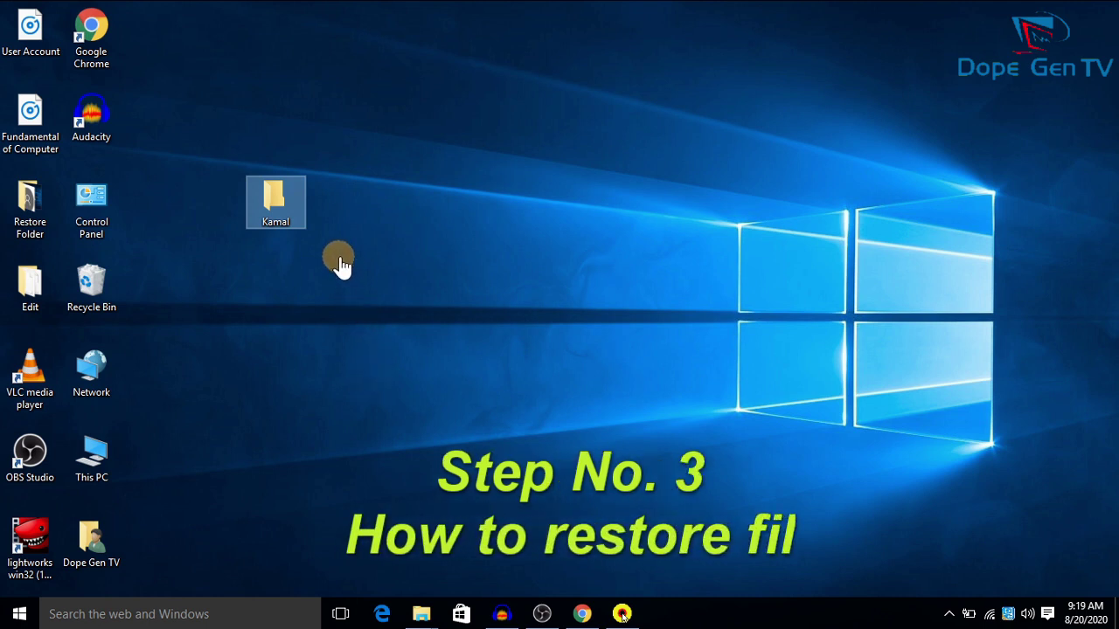
- Shift the Kamal folder one grid position to the right on the desktop and delete the folder
{"action": "left_click_drag", "start_coordinate": [265, 208], "coordinate": [332, 215]}
{"action": "left_click", "coordinate": [386, 313]}
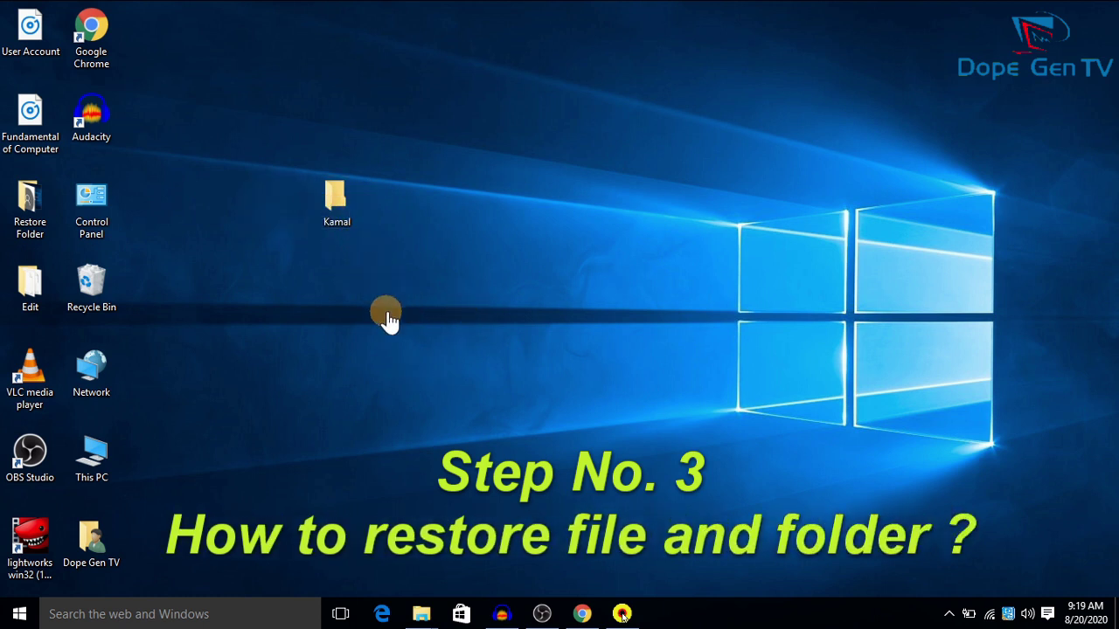
{"action": "left_click", "coordinate": [339, 208]}
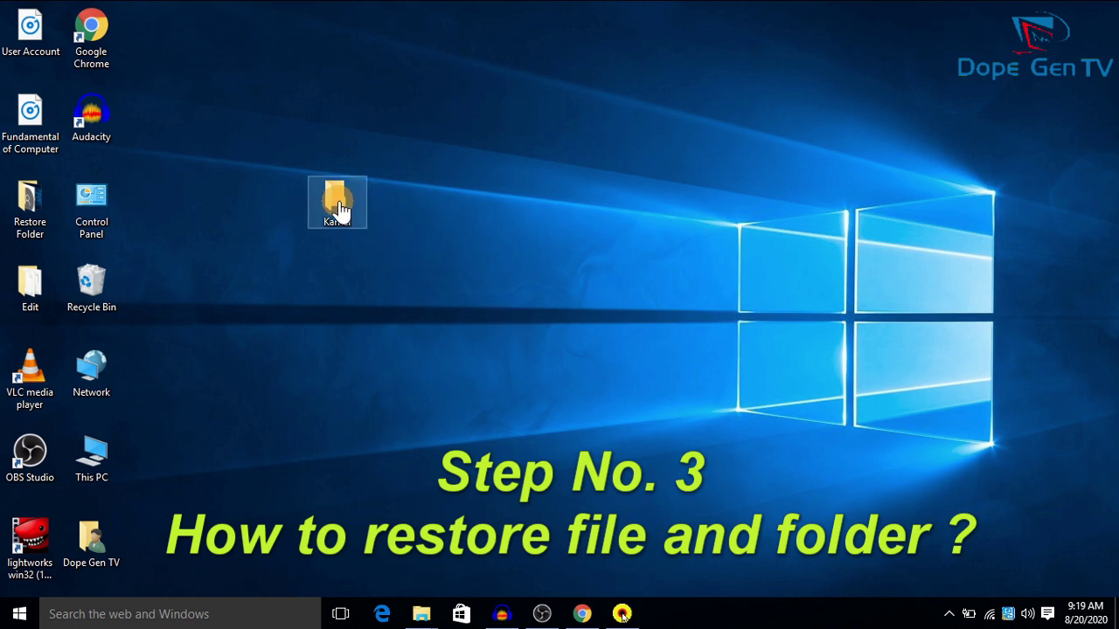
{"action": "right_click", "coordinate": [339, 208]}
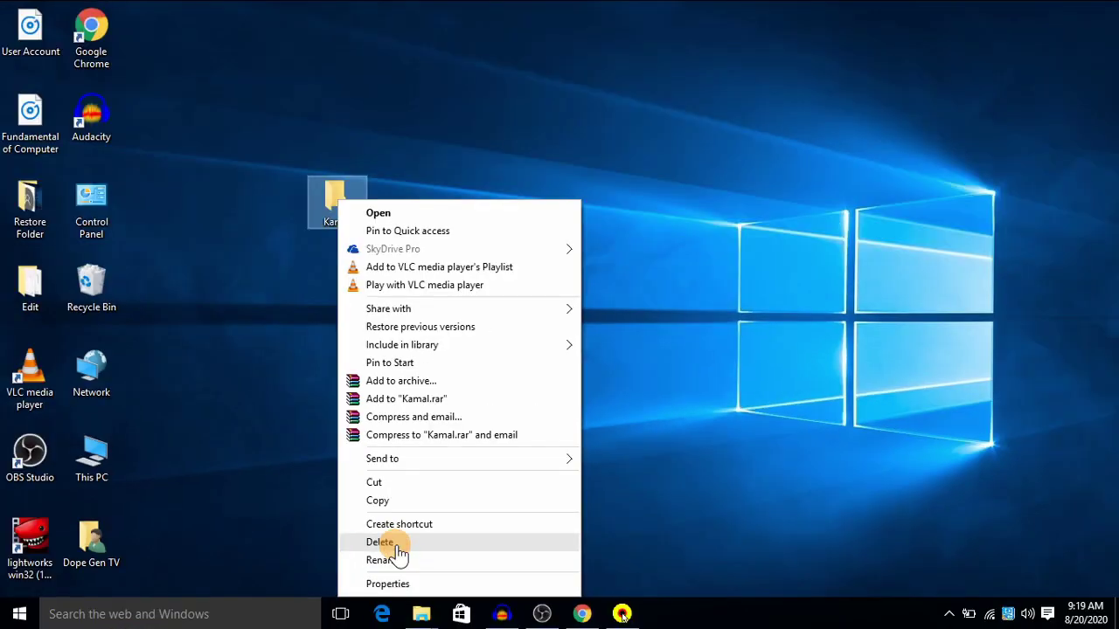
{"action": "left_click", "coordinate": [395, 545]}
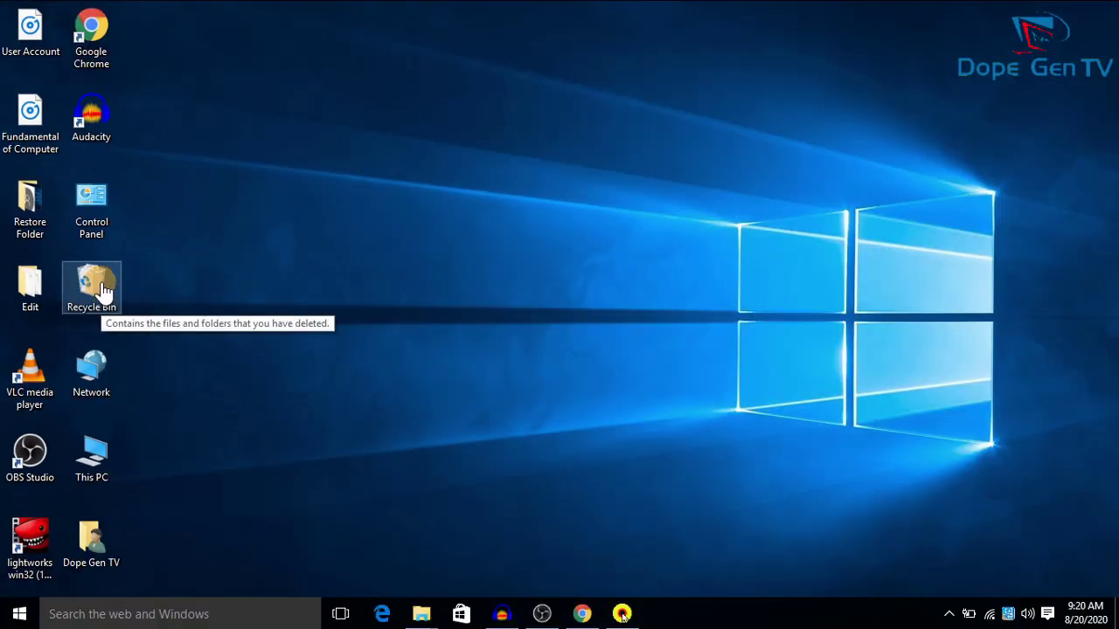
- Restore the deleted ram folder from the Recycle Bin, close the bin, and select the folder on the desktop
{"action": "double_click", "coordinate": [101, 288]}
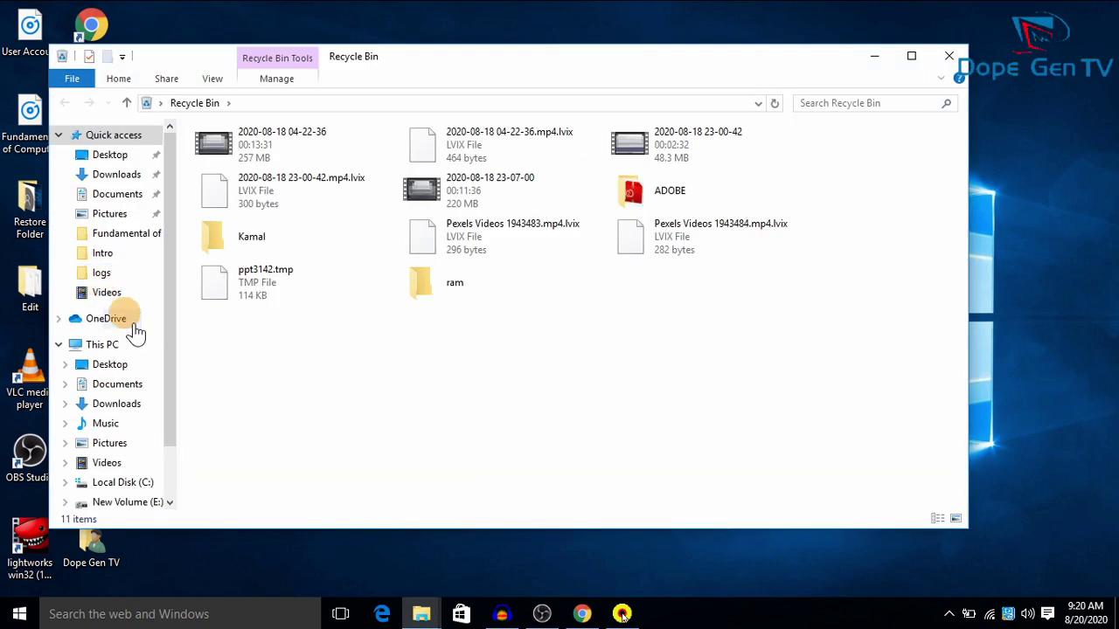
{"action": "double_click", "coordinate": [437, 287]}
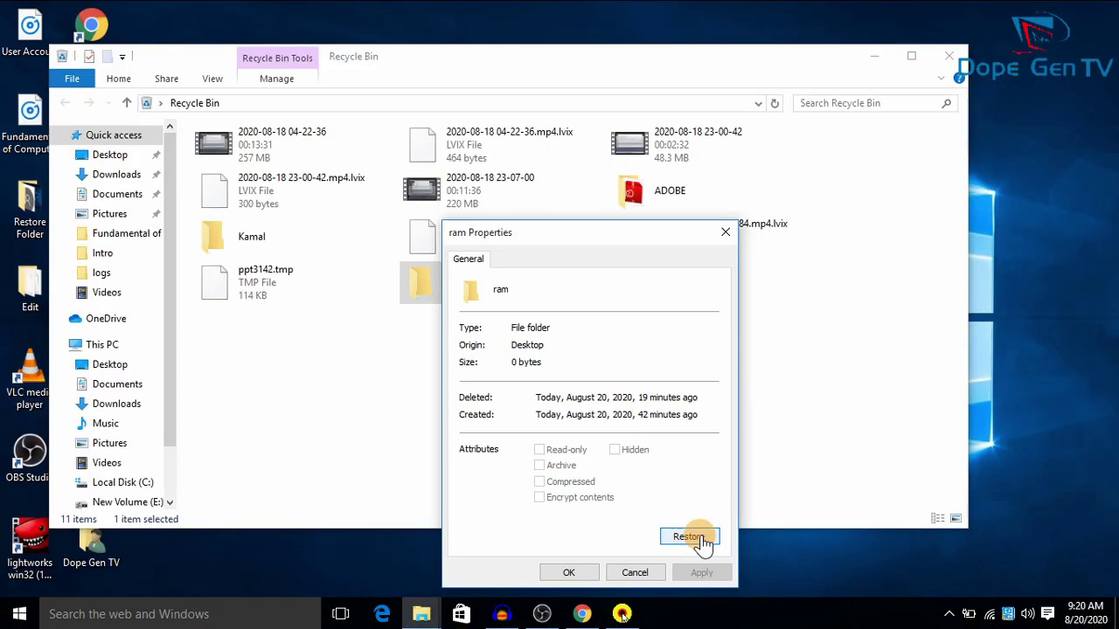
{"action": "left_click", "coordinate": [688, 536]}
{"action": "left_click", "coordinate": [570, 571]}
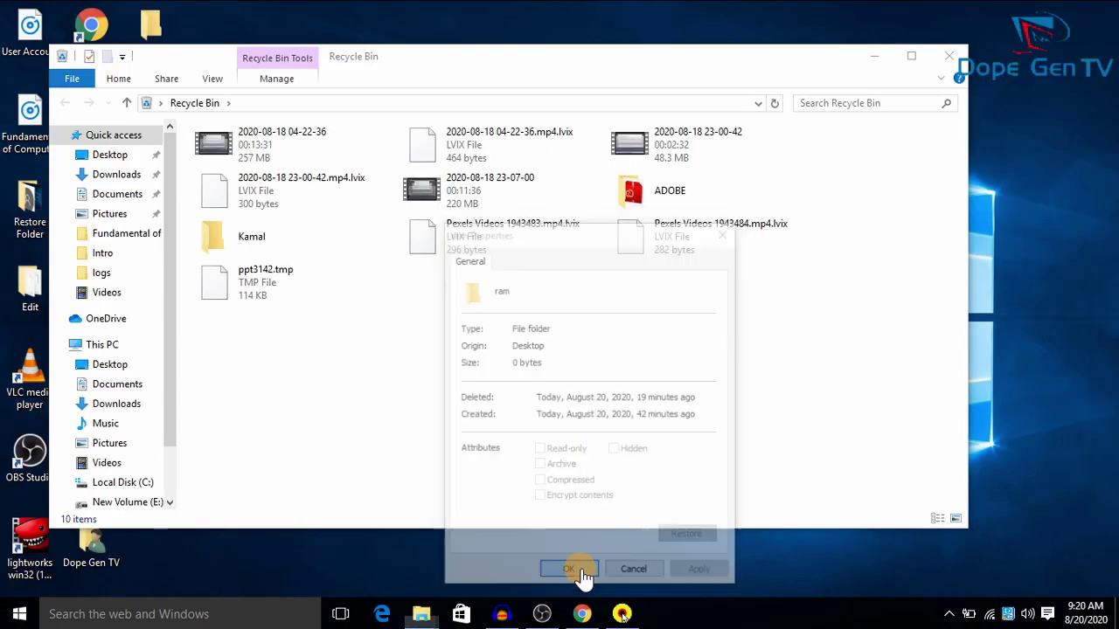
{"action": "left_click", "coordinate": [949, 56]}
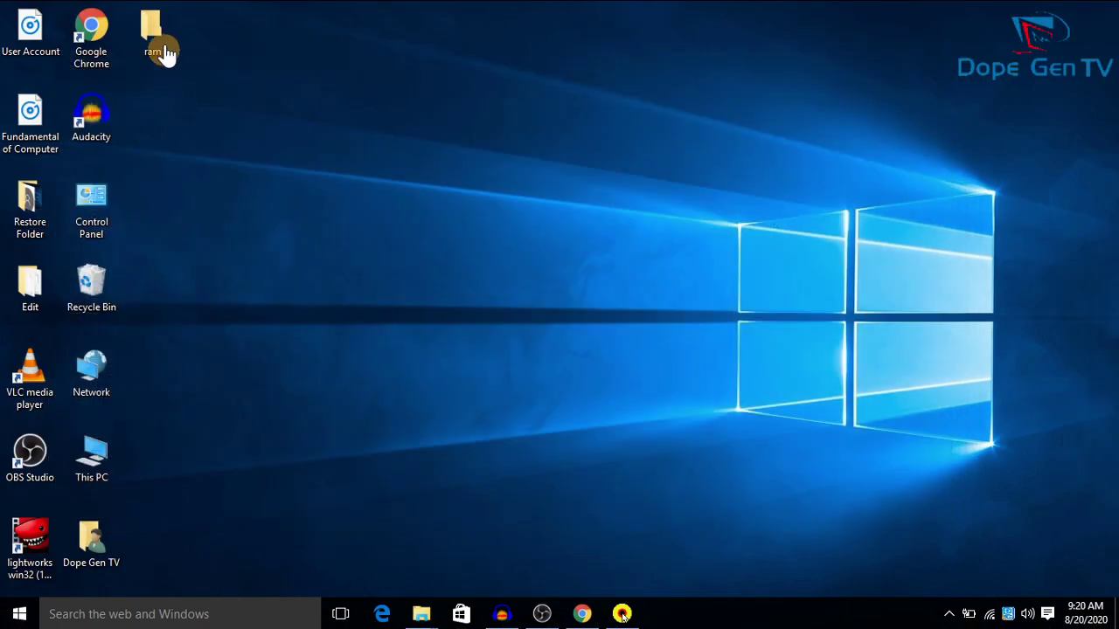
{"action": "left_click_drag", "start_coordinate": [162, 39], "coordinate": [175, 46]}
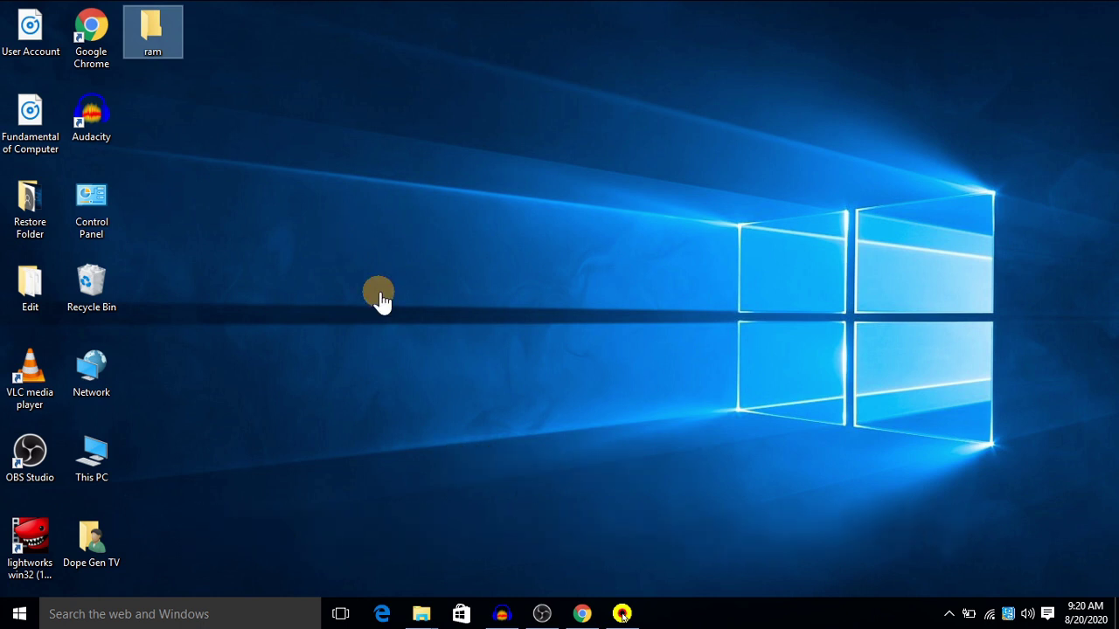
- Select all the desktop icons with a selection box around them and clear the selection
{"action": "left_click_drag", "start_coordinate": [5, 9], "coordinate": [1111, 596]}
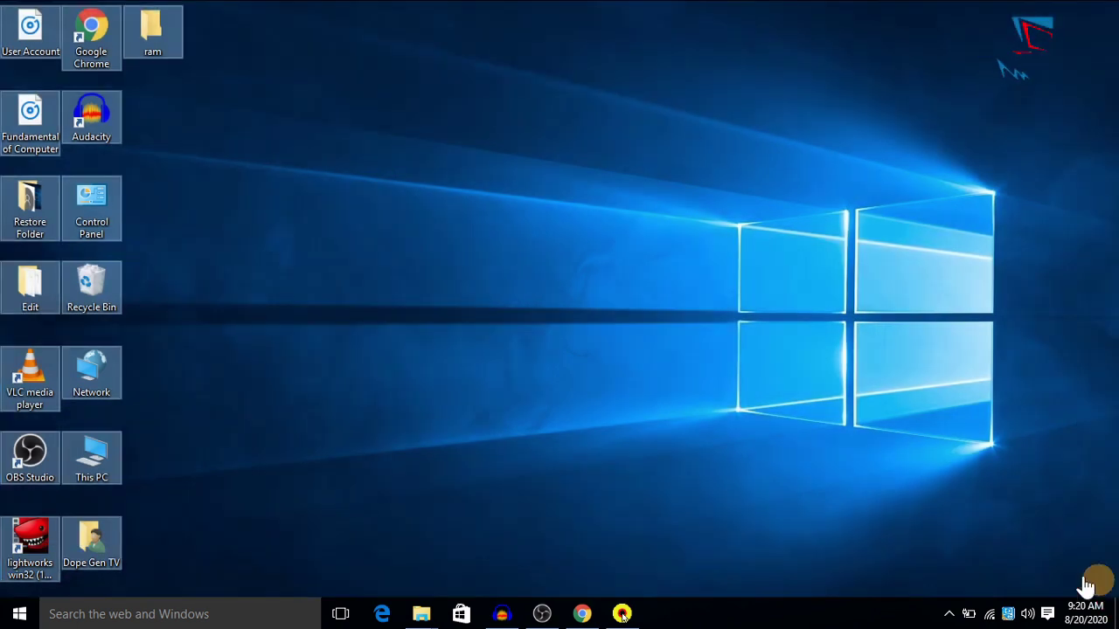
{"action": "left_click", "coordinate": [279, 190]}
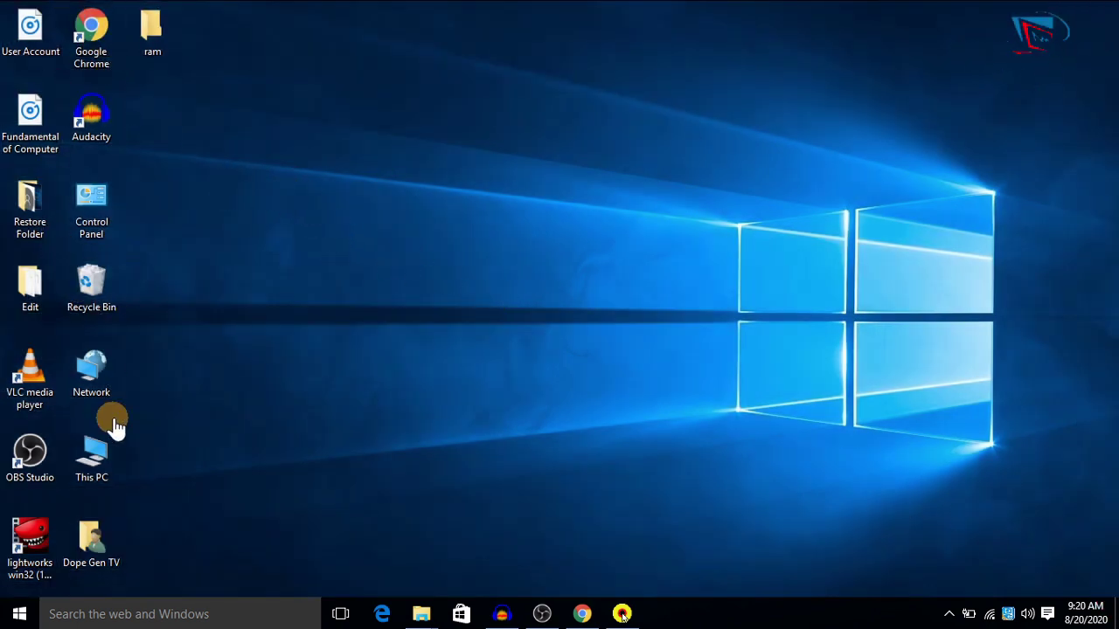
{"action": "left_click_drag", "start_coordinate": [7, 7], "coordinate": [231, 594]}
{"action": "left_click", "coordinate": [417, 317]}
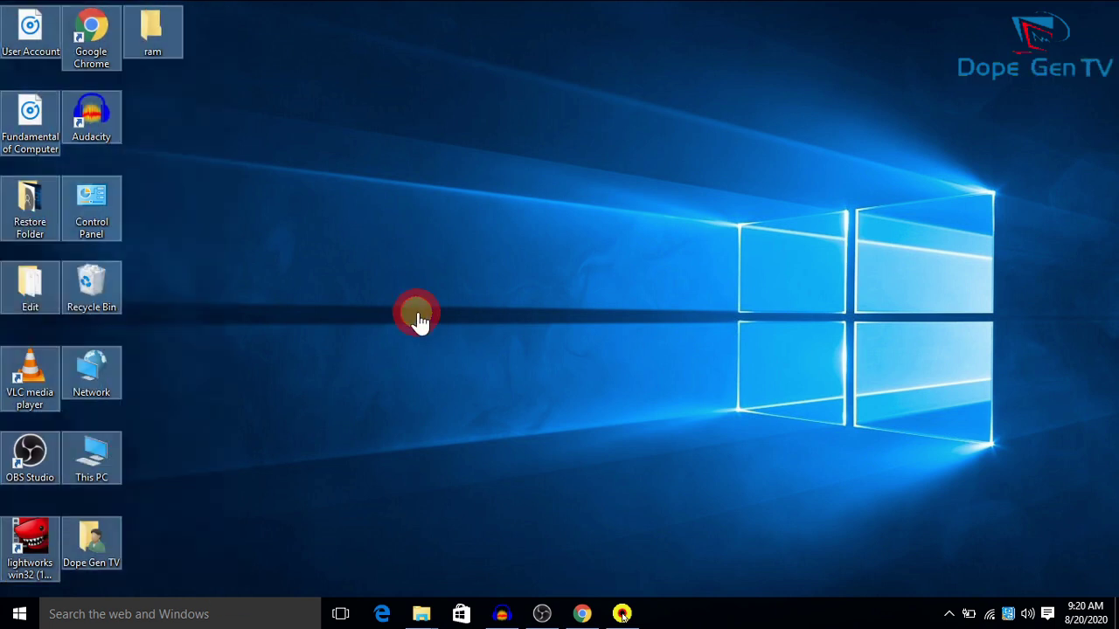
- Hide all desktop icons by turning off the Show desktop icons option
{"action": "right_click", "coordinate": [506, 140]}
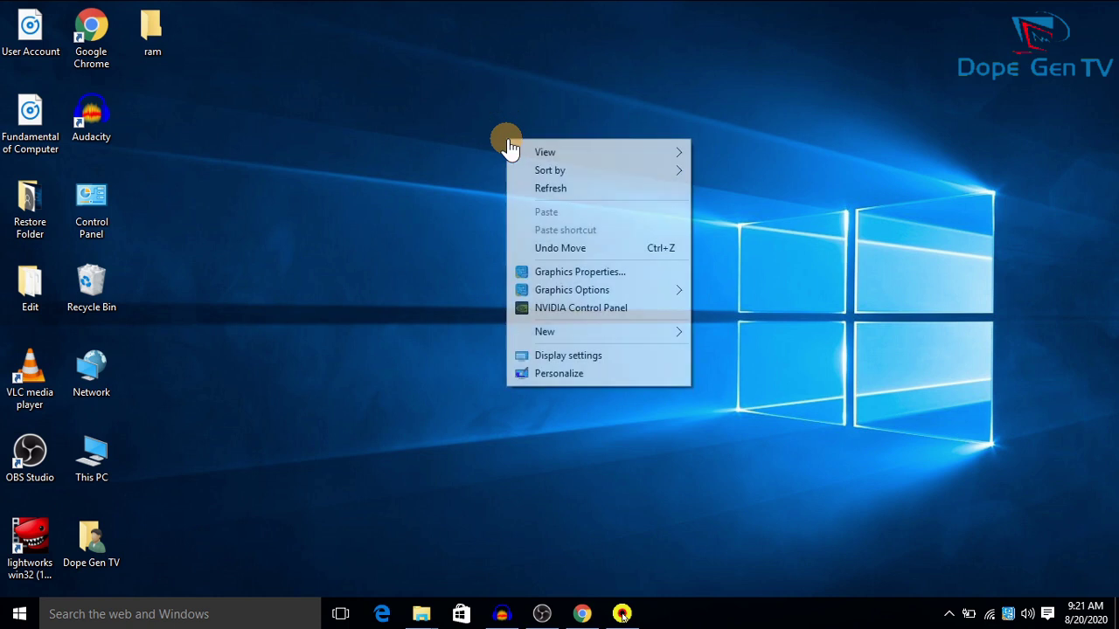
{"action": "left_click", "coordinate": [506, 142]}
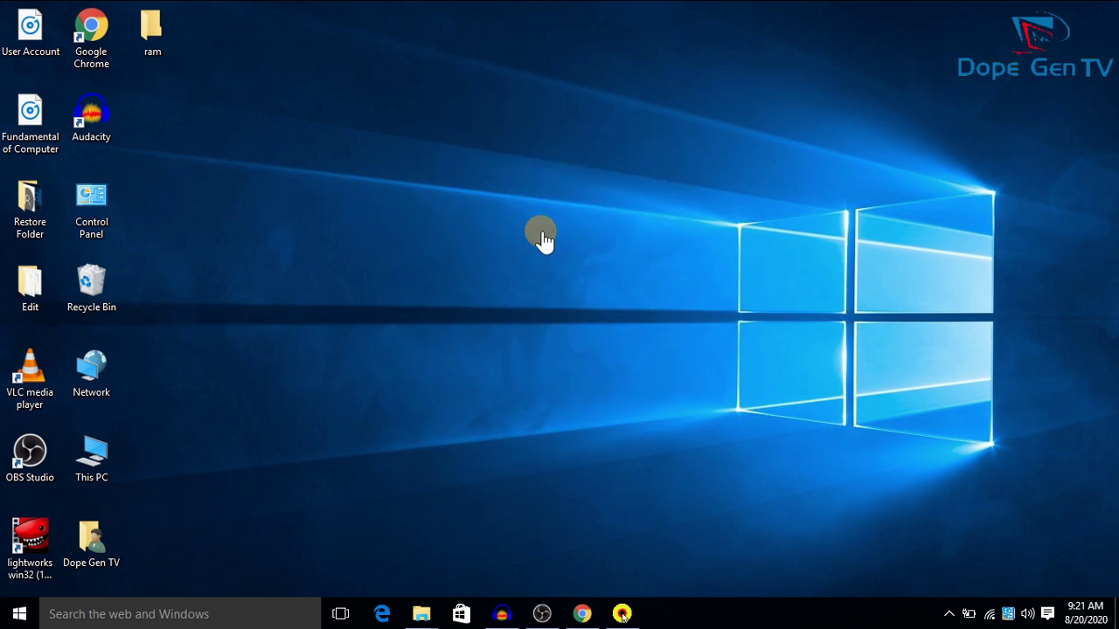
{"action": "right_click", "coordinate": [502, 203]}
{"action": "mouse_move", "coordinate": [543, 220]}
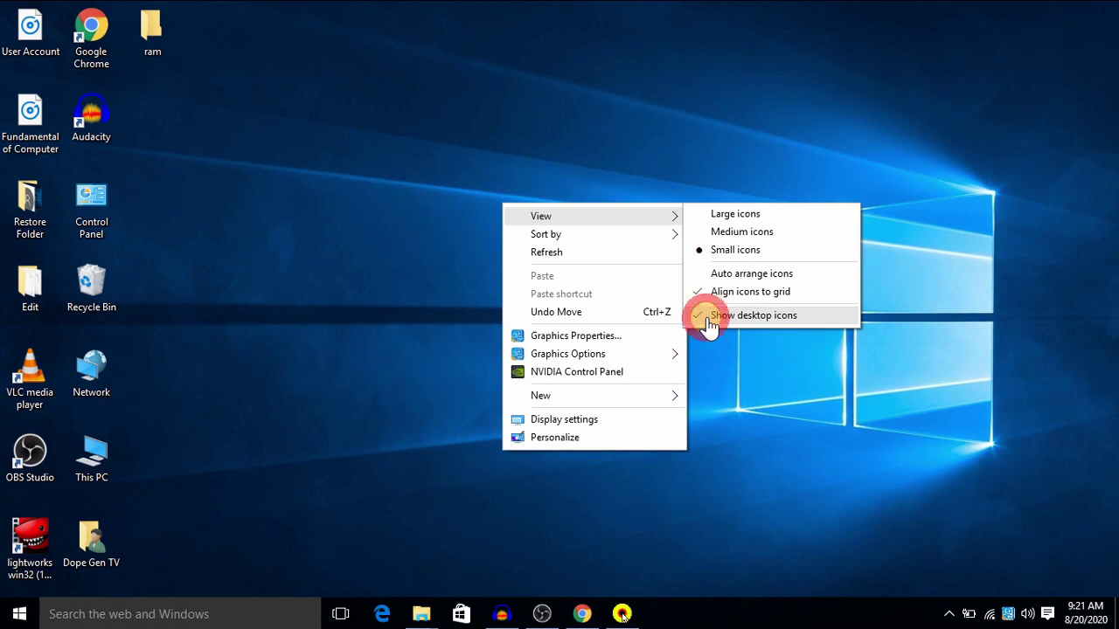
{"action": "left_click", "coordinate": [709, 320]}
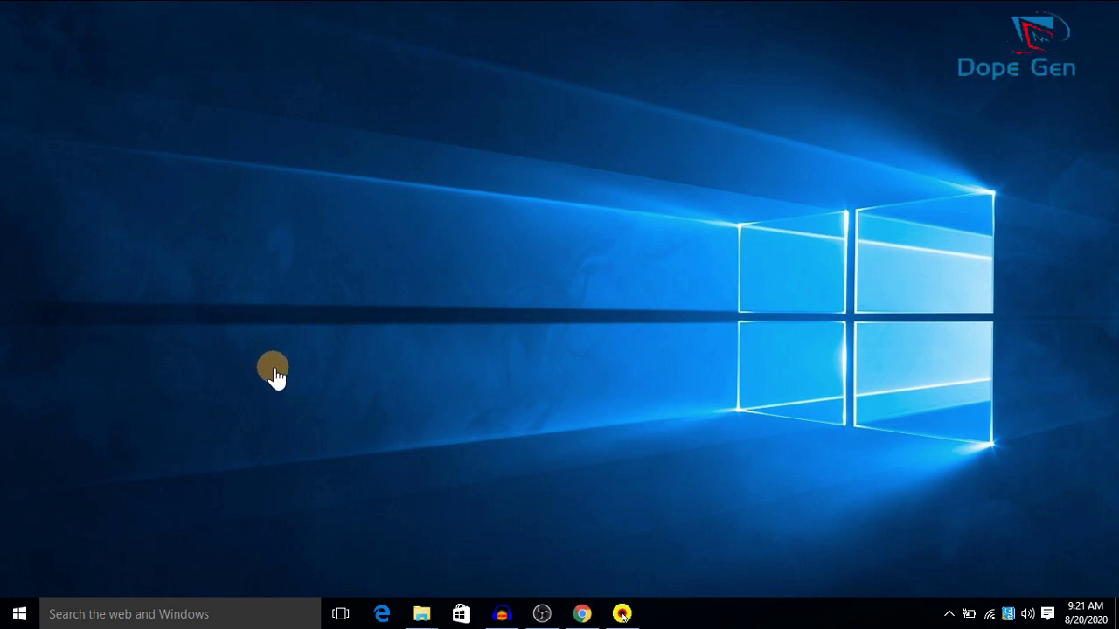
- Bring the hidden icons back by turning on the Show desktop icons option
{"action": "right_click", "coordinate": [420, 228]}
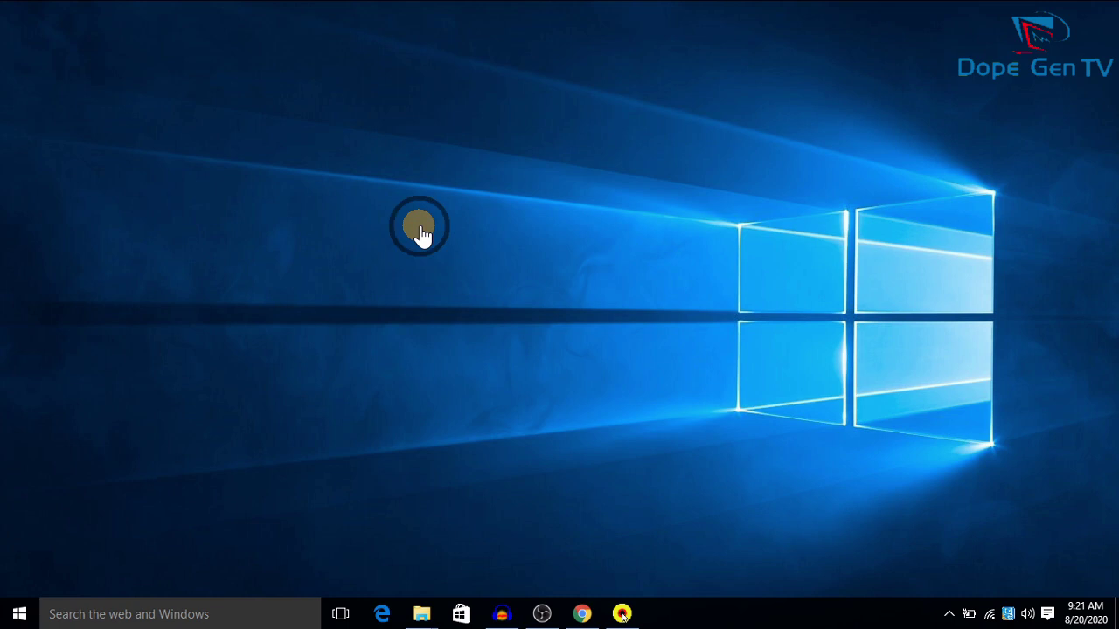
{"action": "mouse_move", "coordinate": [448, 243]}
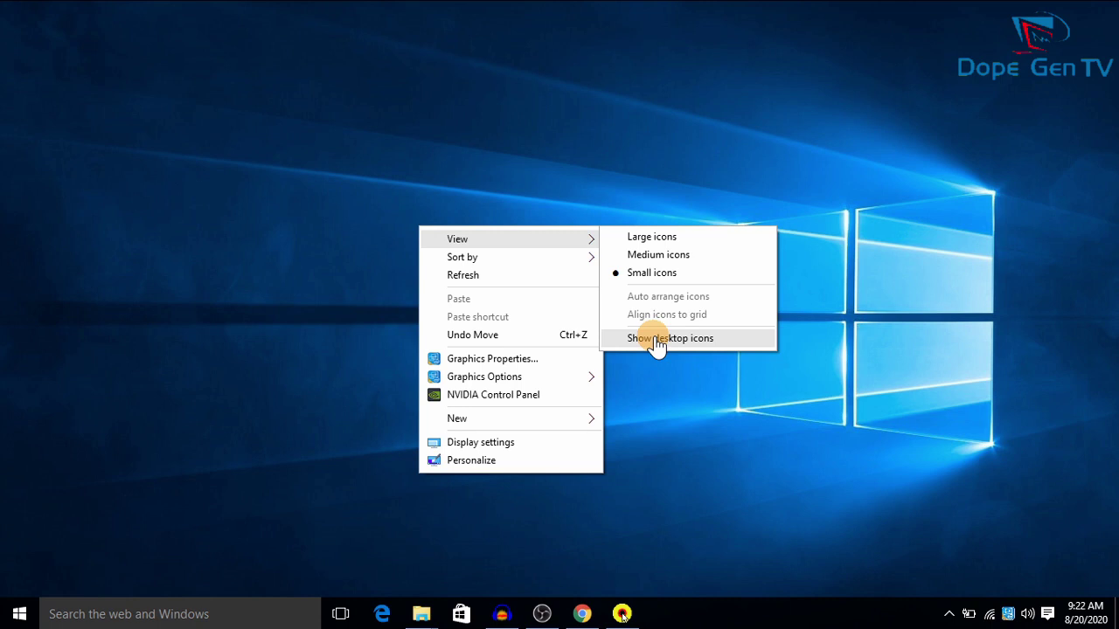
{"action": "left_click", "coordinate": [656, 341]}
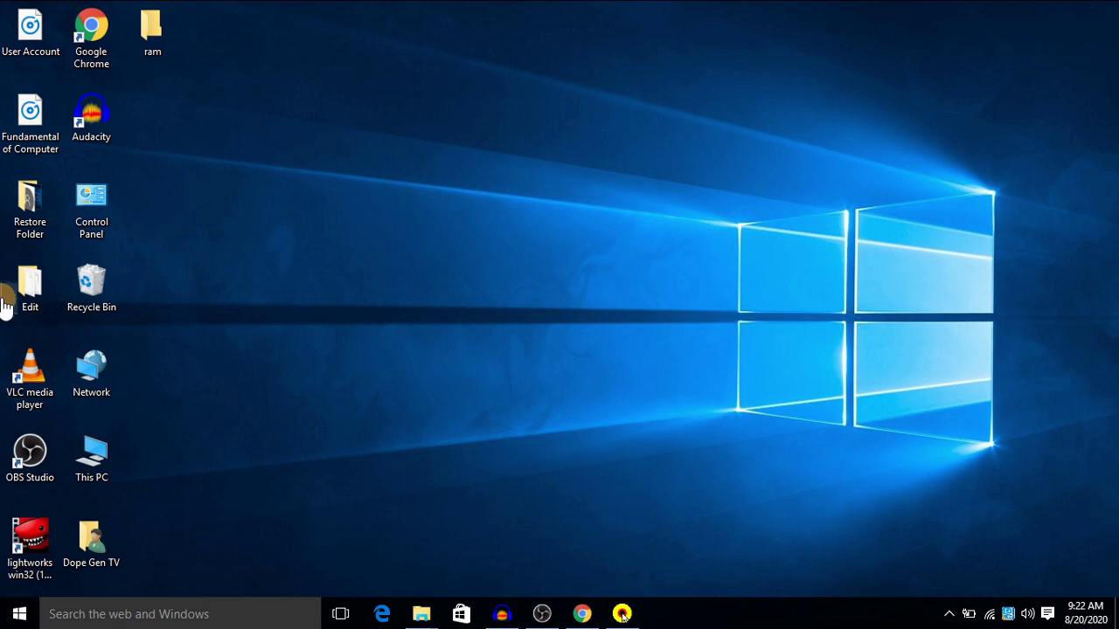
- Unlock the taskbar and try to move it from its place
{"action": "mouse_move", "coordinate": [5, 301]}
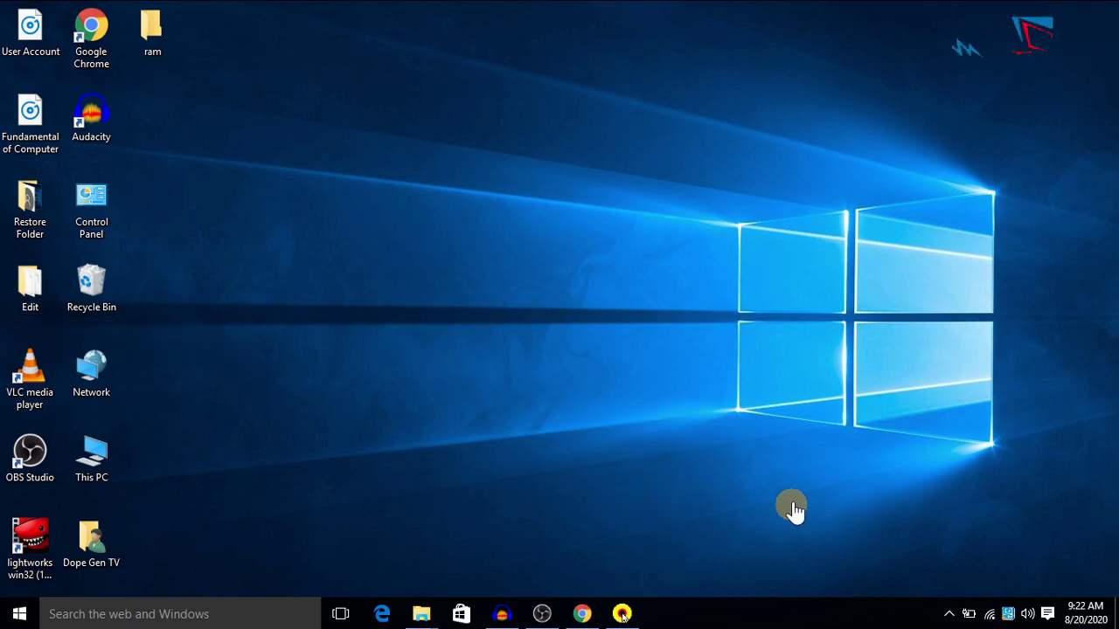
{"action": "right_click", "coordinate": [760, 616]}
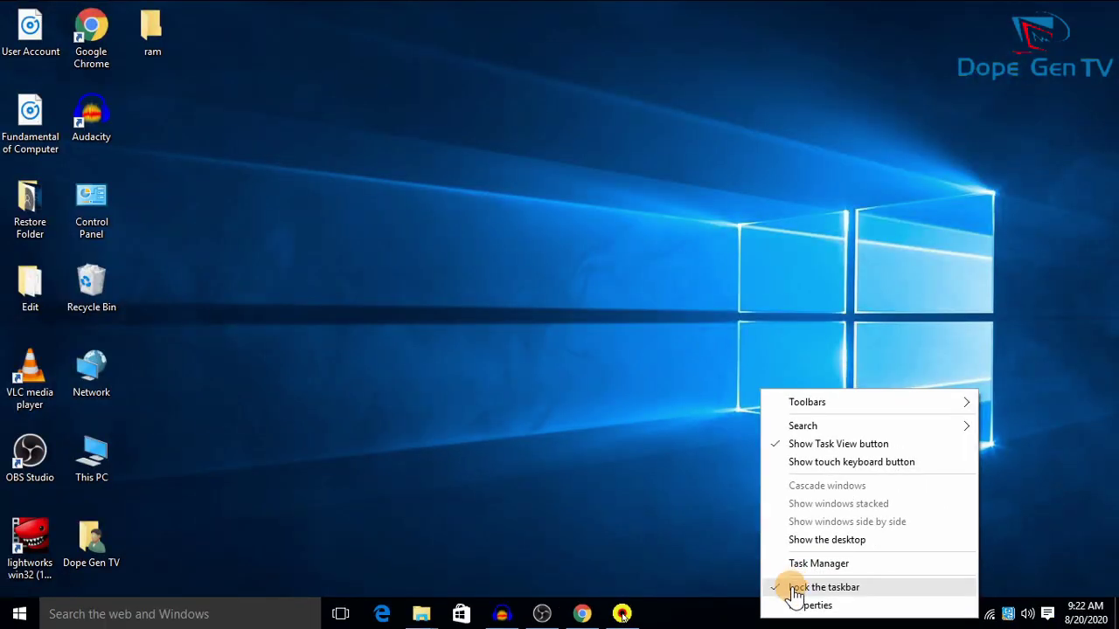
{"action": "left_click", "coordinate": [795, 590]}
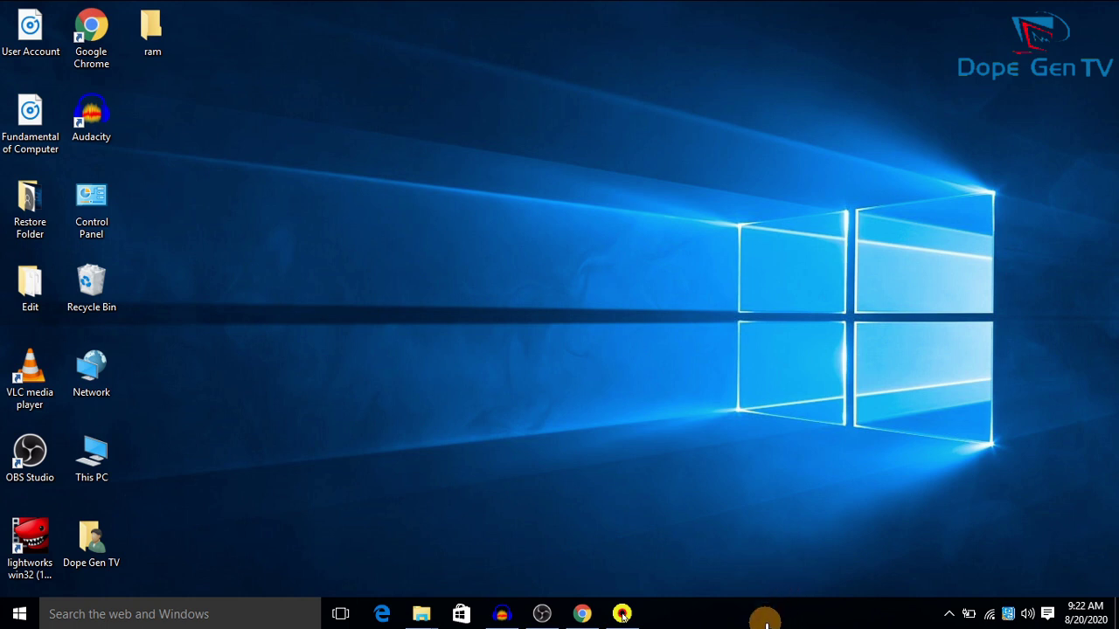
{"action": "mouse_move", "coordinate": [765, 623]}
{"action": "left_mouse_down"}
{"action": "mouse_move", "coordinate": [632, 9]}
{"action": "mouse_move", "coordinate": [616, 13]}
{"action": "mouse_move", "coordinate": [639, 50]}
{"action": "mouse_move", "coordinate": [831, 215]}
{"action": "mouse_move", "coordinate": [1079, 350]}
{"action": "mouse_move", "coordinate": [1110, 389]}
{"action": "mouse_move", "coordinate": [1066, 422]}
{"action": "mouse_move", "coordinate": [443, 358]}
{"action": "mouse_move", "coordinate": [7, 281]}
{"action": "mouse_move", "coordinate": [20, 439]}
{"action": "mouse_move", "coordinate": [207, 457]}
{"action": "mouse_move", "coordinate": [622, 616]}
{"action": "mouse_move", "coordinate": [793, 611]}
{"action": "mouse_move", "coordinate": [775, 600]}
{"action": "left_mouse_up"}
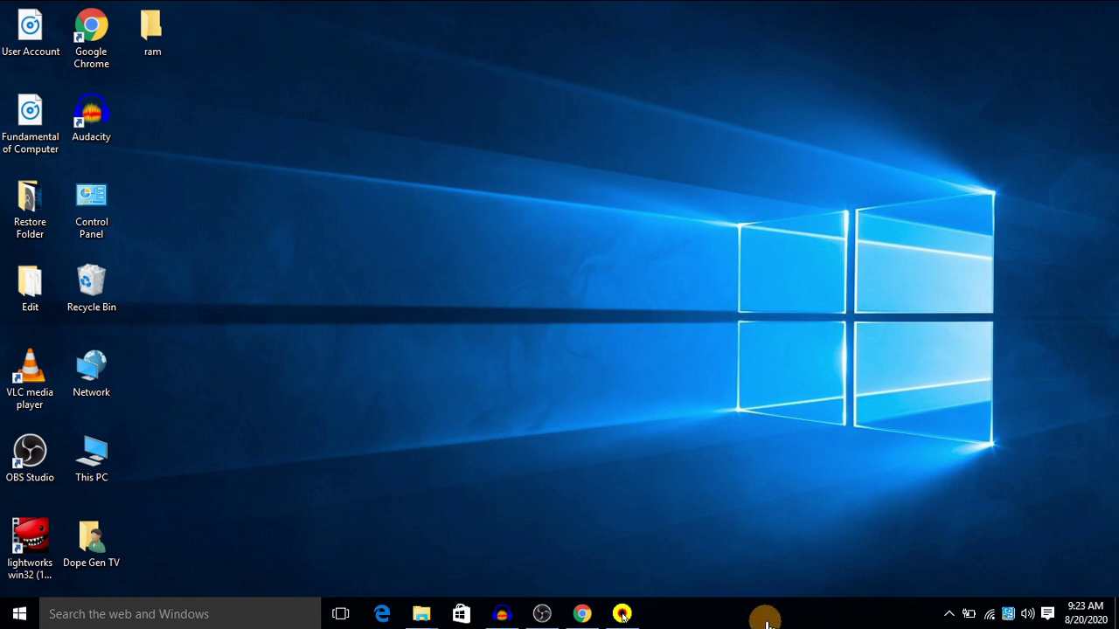
- Lock the taskbar again
{"action": "right_click", "coordinate": [766, 622]}
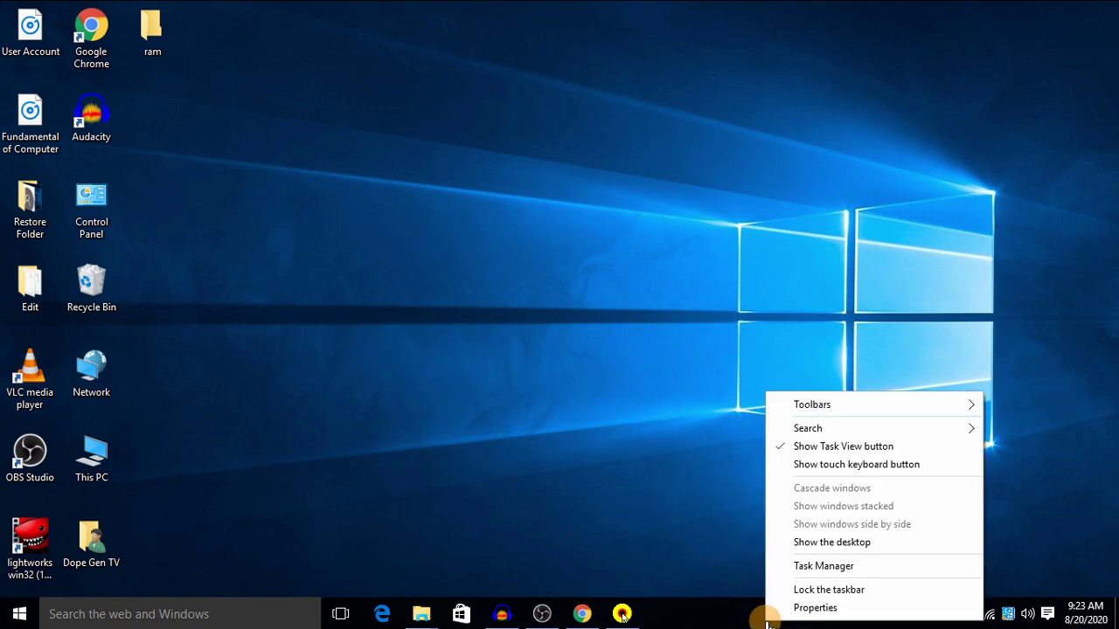
{"action": "left_click", "coordinate": [820, 592]}
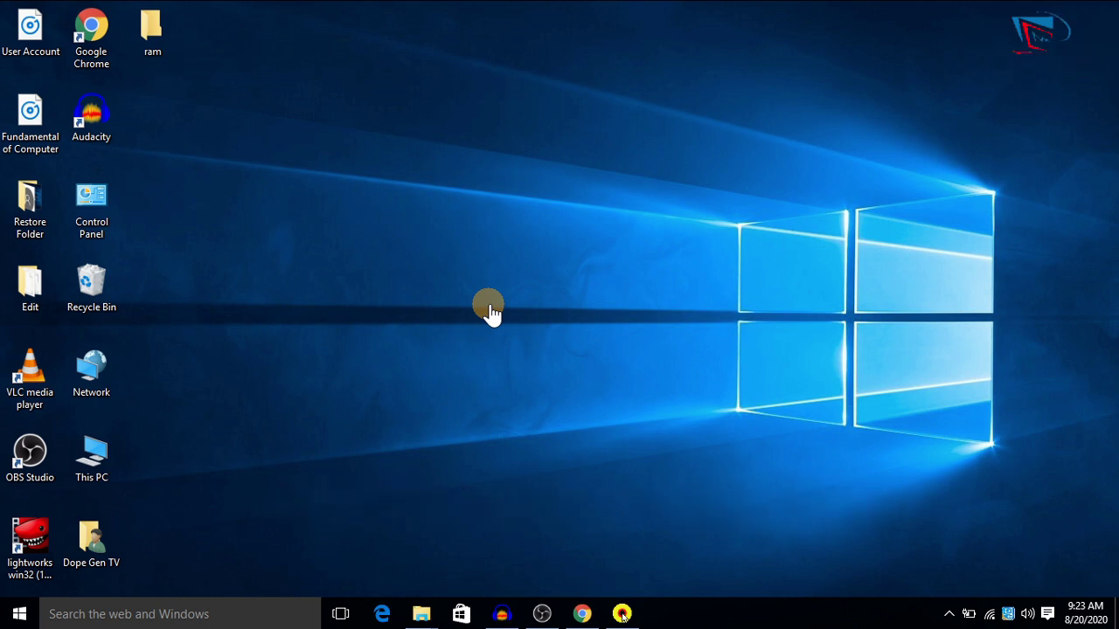
- Run the dxdiag command to view the system information in the DirectX Diagnostic Tool, and close the tool
{"action": "key", "text": "super+r"}
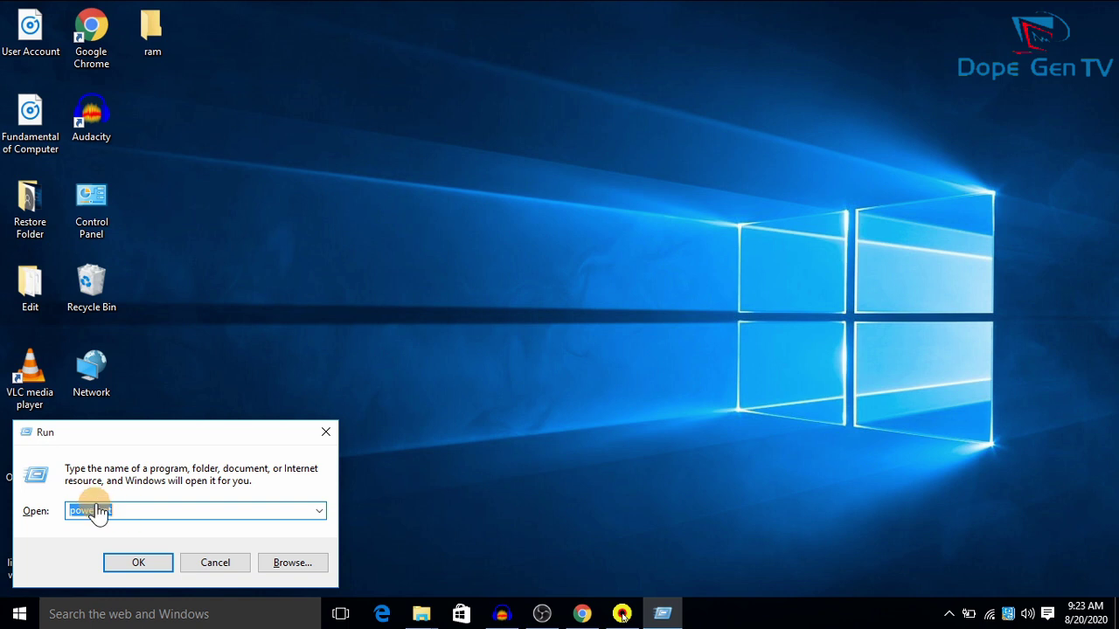
{"action": "key", "text": "BackSpace"}
{"action": "type", "text": "dx"}
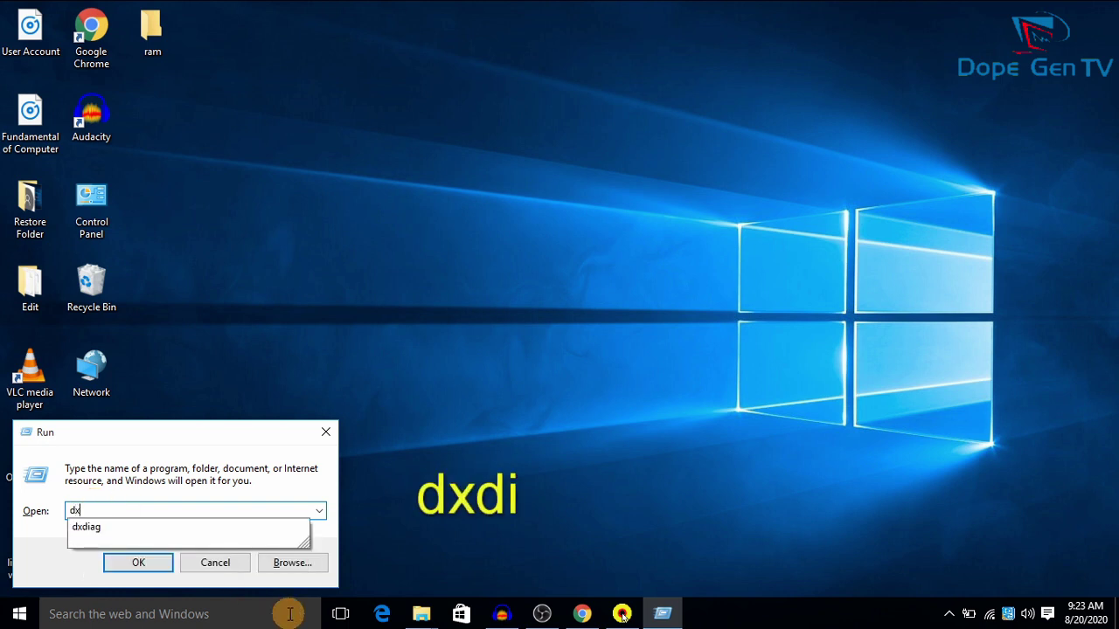
{"action": "type", "text": "diag"}
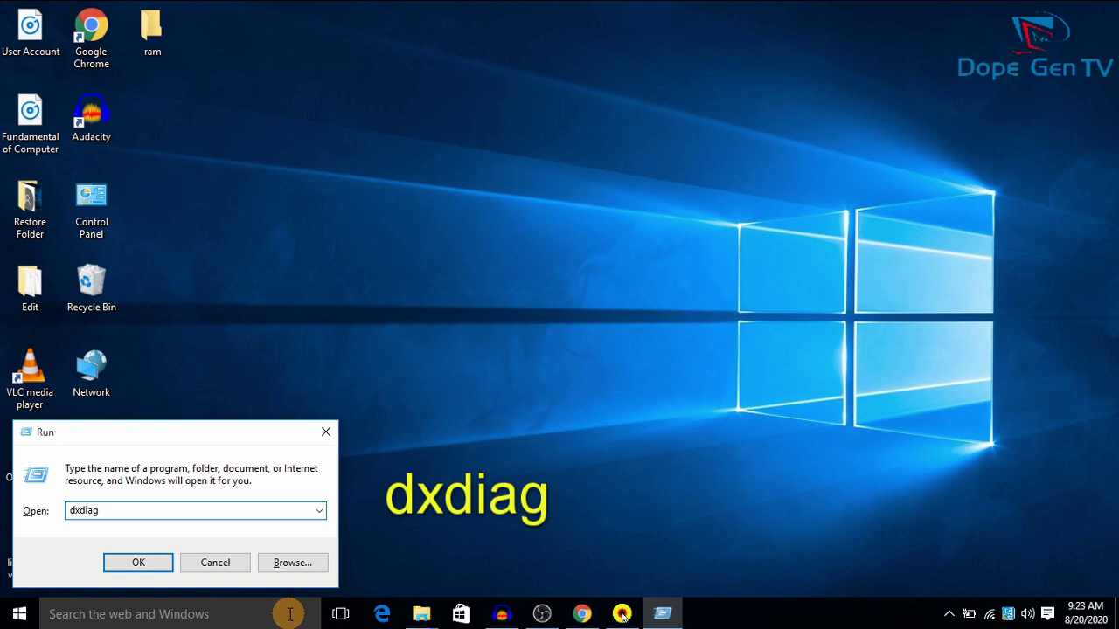
{"action": "left_click", "coordinate": [139, 563]}
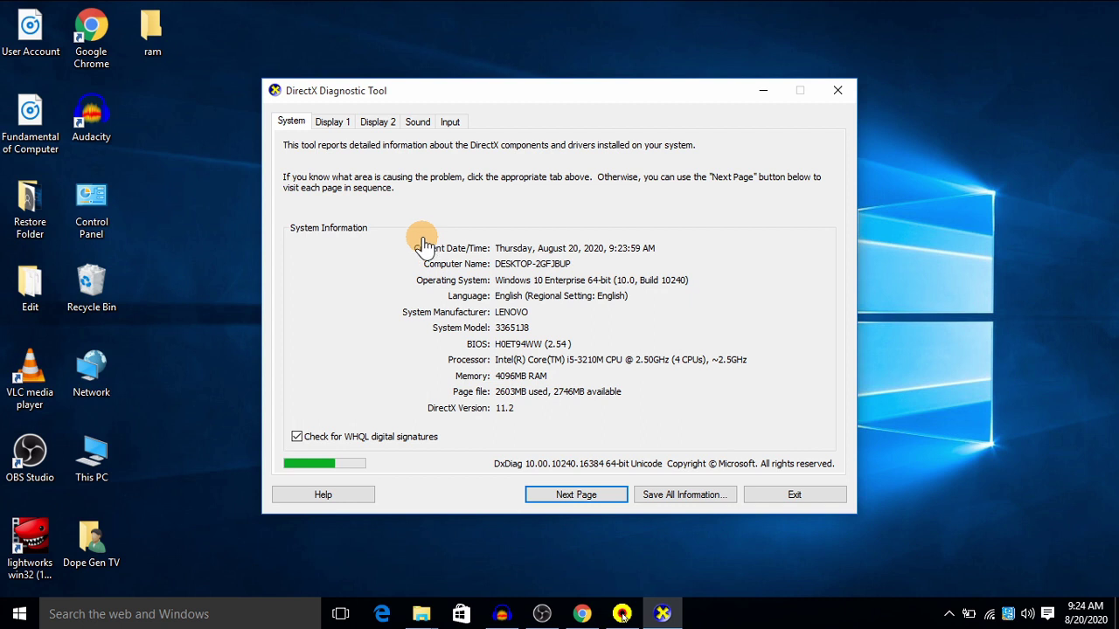
{"action": "left_click", "coordinate": [839, 92]}
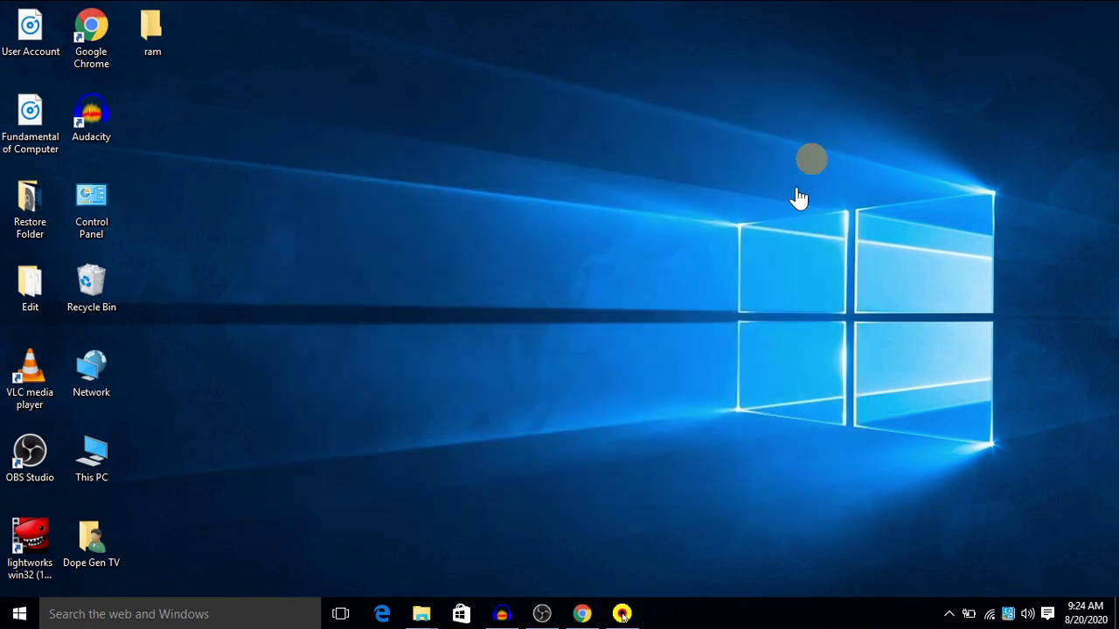
- View the computer's basic system information through the properties of This PC, and close the window
{"action": "right_click", "coordinate": [101, 452]}
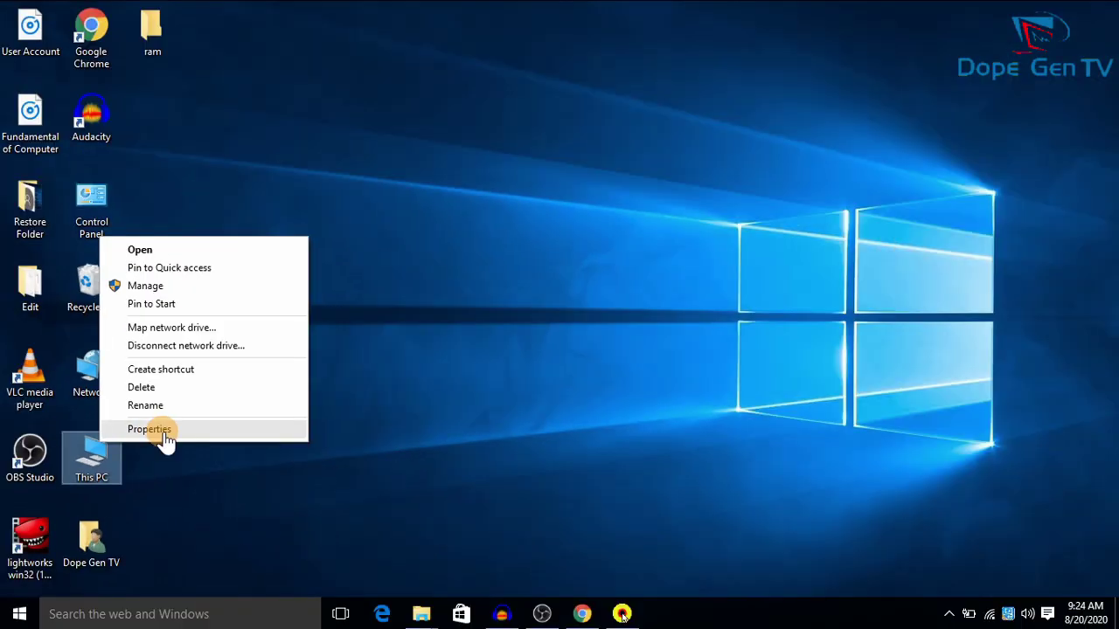
{"action": "left_click", "coordinate": [148, 429]}
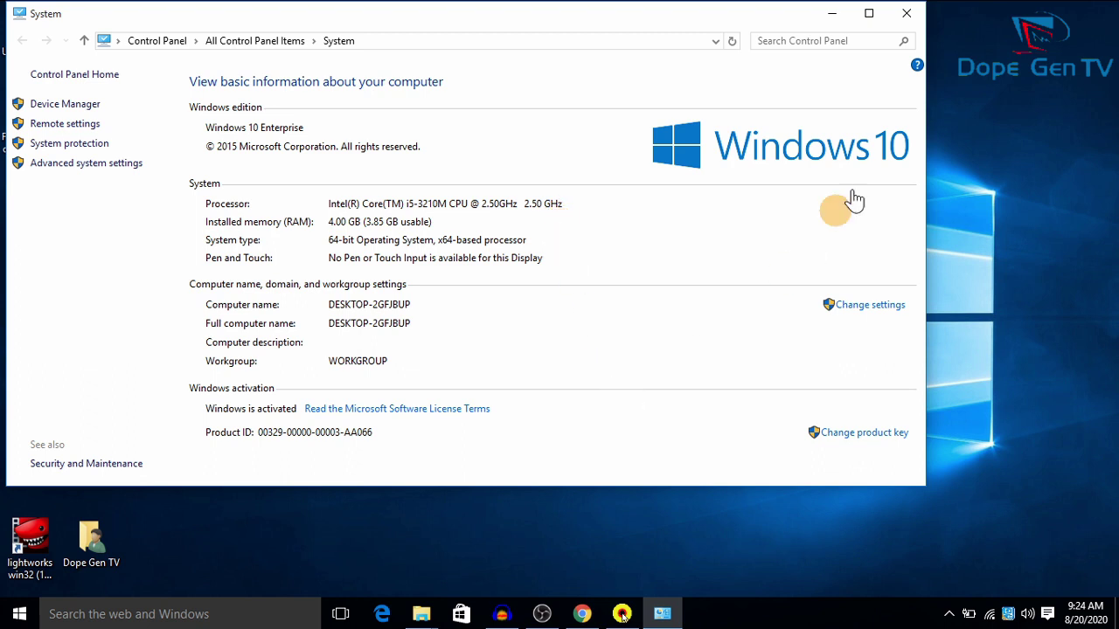
{"action": "left_click", "coordinate": [908, 15]}
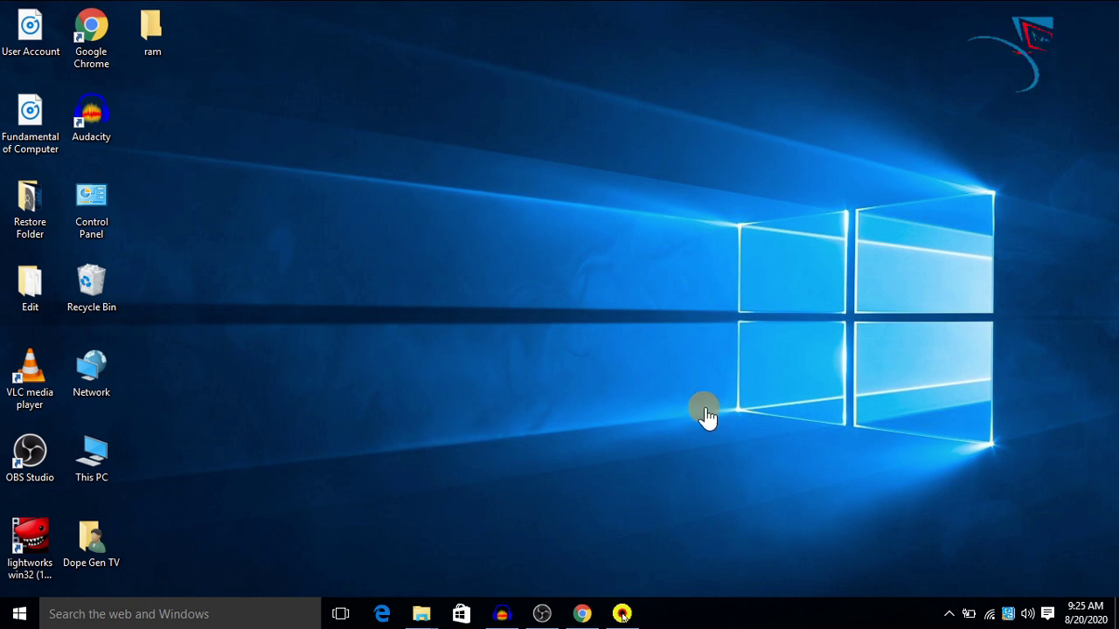
- Launch the On-Screen Keyboard by running the osk command
{"action": "key", "text": "super+r"}
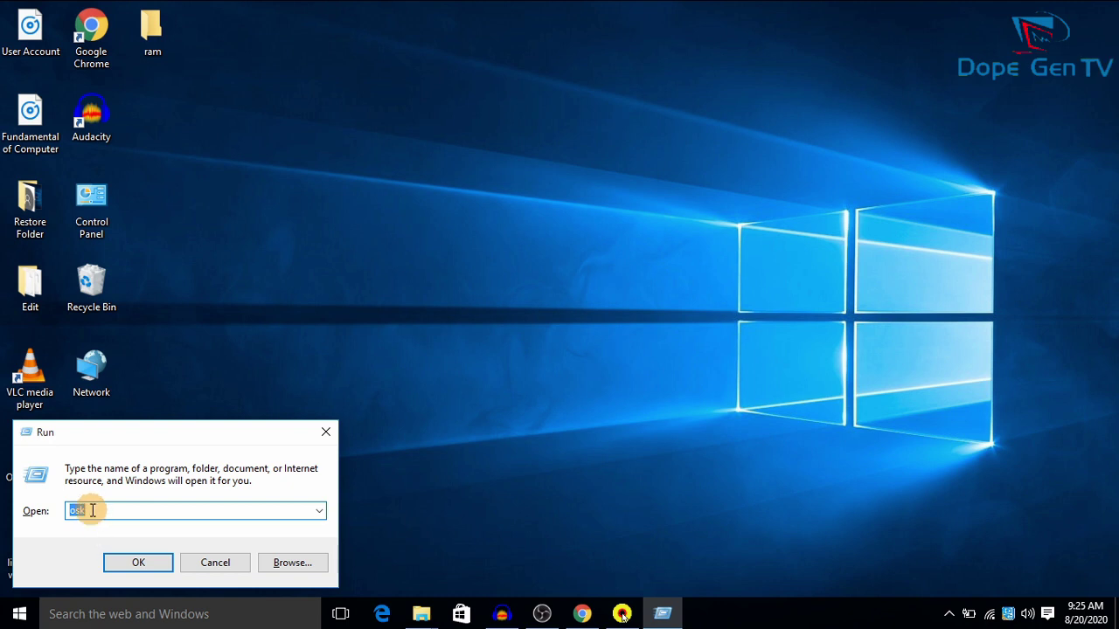
{"action": "key", "text": "BackSpace"}
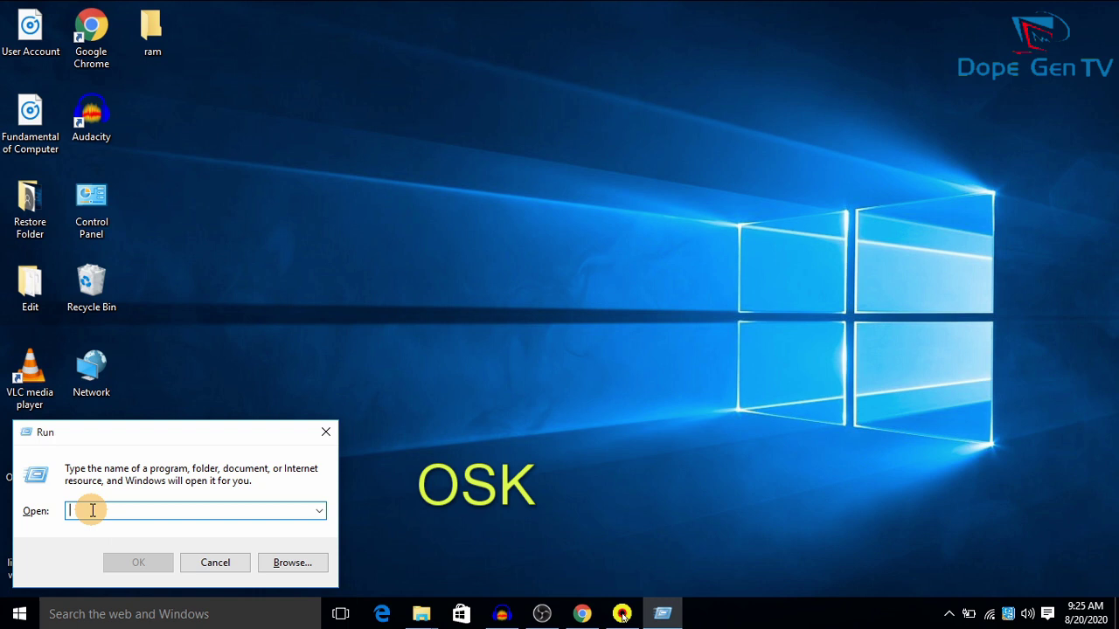
{"action": "type", "text": "osk"}
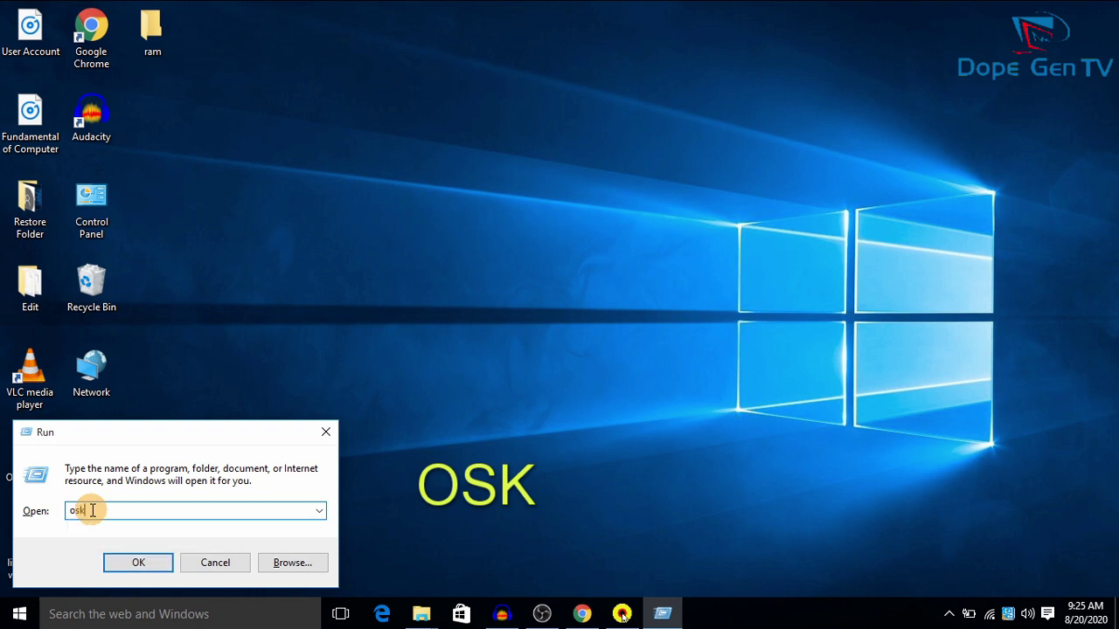
{"action": "left_click", "coordinate": [139, 563]}
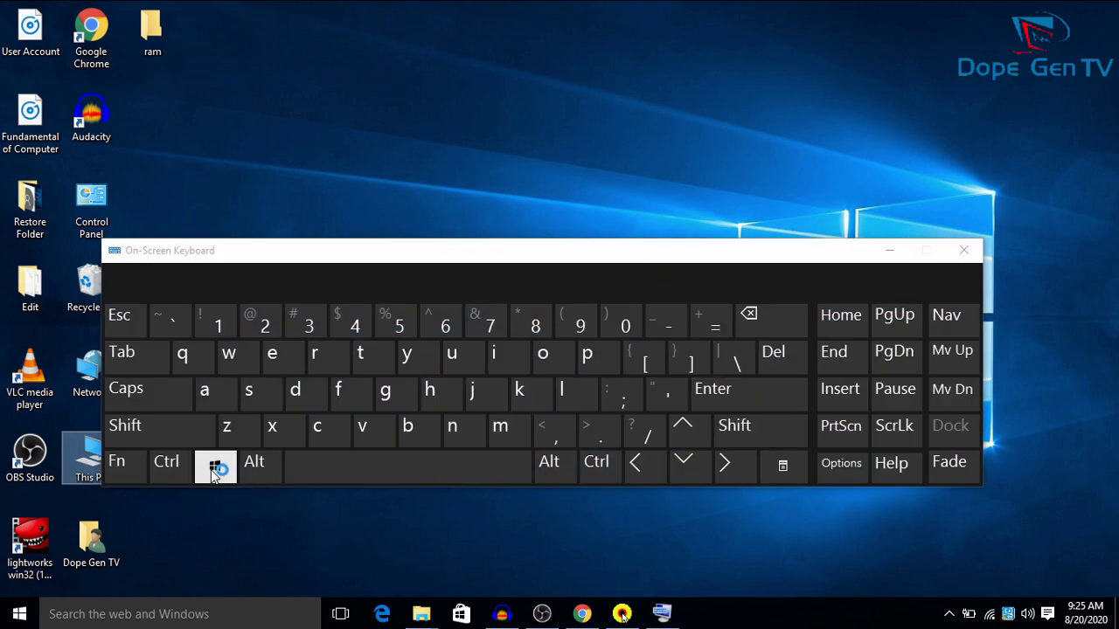
- Bring up the Run dialog with the On-Screen Keyboard and enter calcrtt using its keys
{"action": "left_click", "coordinate": [317, 355]}
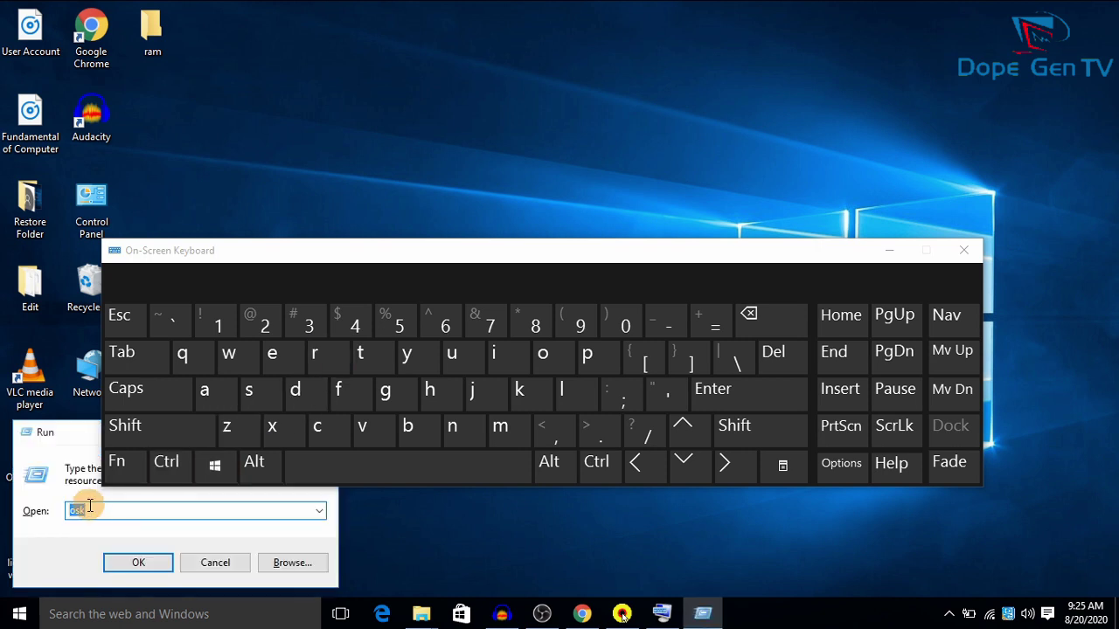
{"action": "left_click", "coordinate": [326, 427]}
{"action": "left_click", "coordinate": [214, 391]}
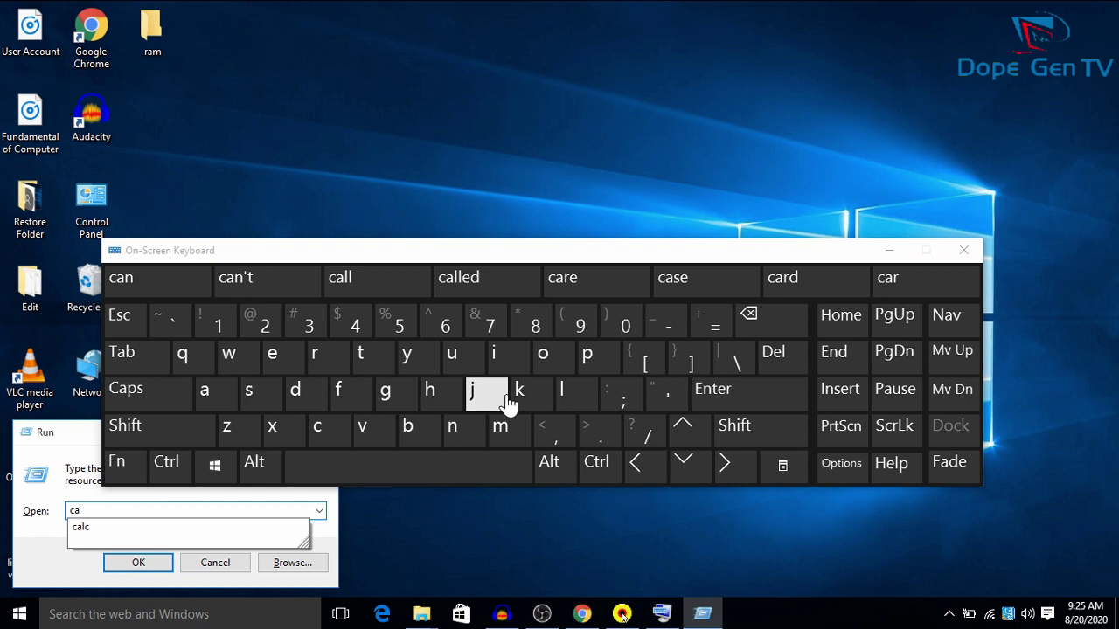
{"action": "left_click", "coordinate": [564, 393]}
{"action": "left_click", "coordinate": [325, 434]}
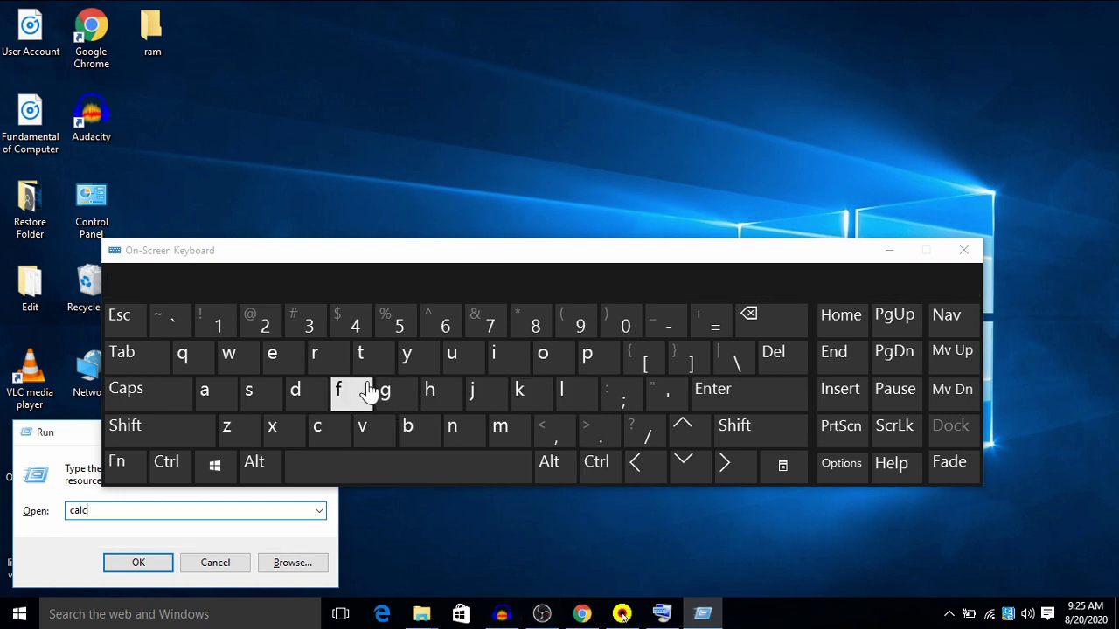
{"action": "left_click", "coordinate": [312, 349]}
{"action": "left_click", "coordinate": [362, 357]}
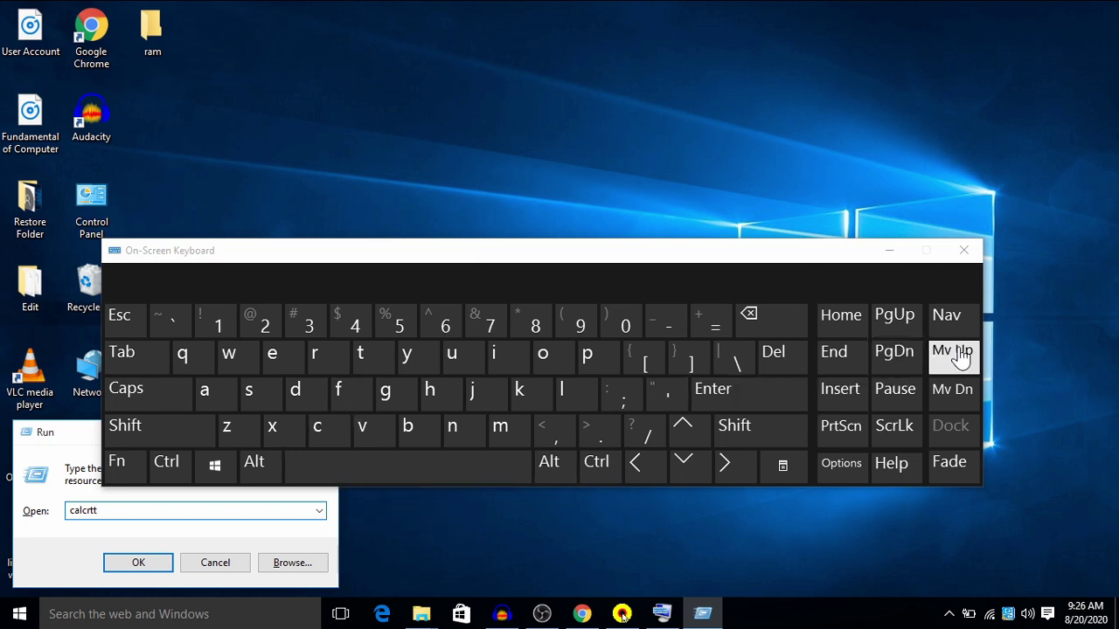
- Close the On-Screen Keyboard and the Run dialog, and refresh the desktop
{"action": "left_click", "coordinate": [964, 253]}
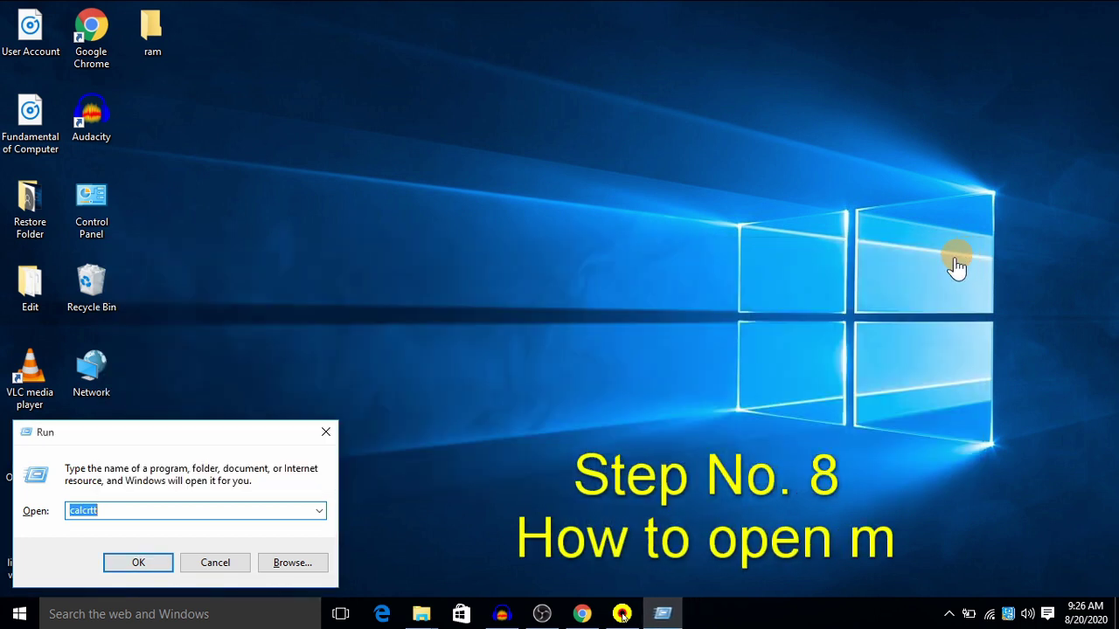
{"action": "left_click", "coordinate": [328, 434]}
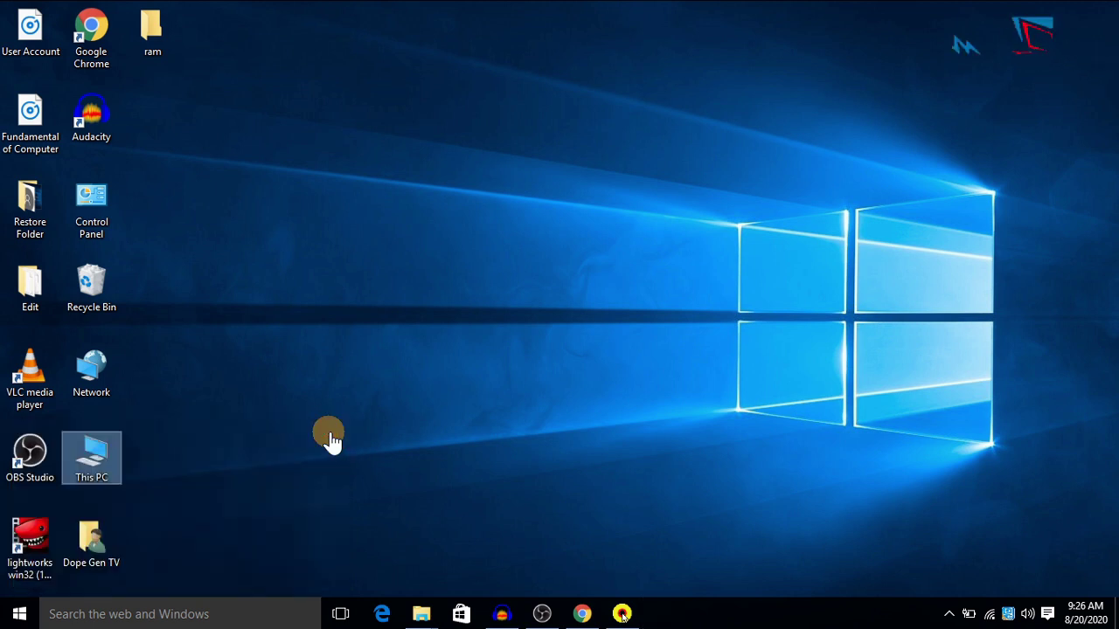
{"action": "right_click", "coordinate": [368, 345]}
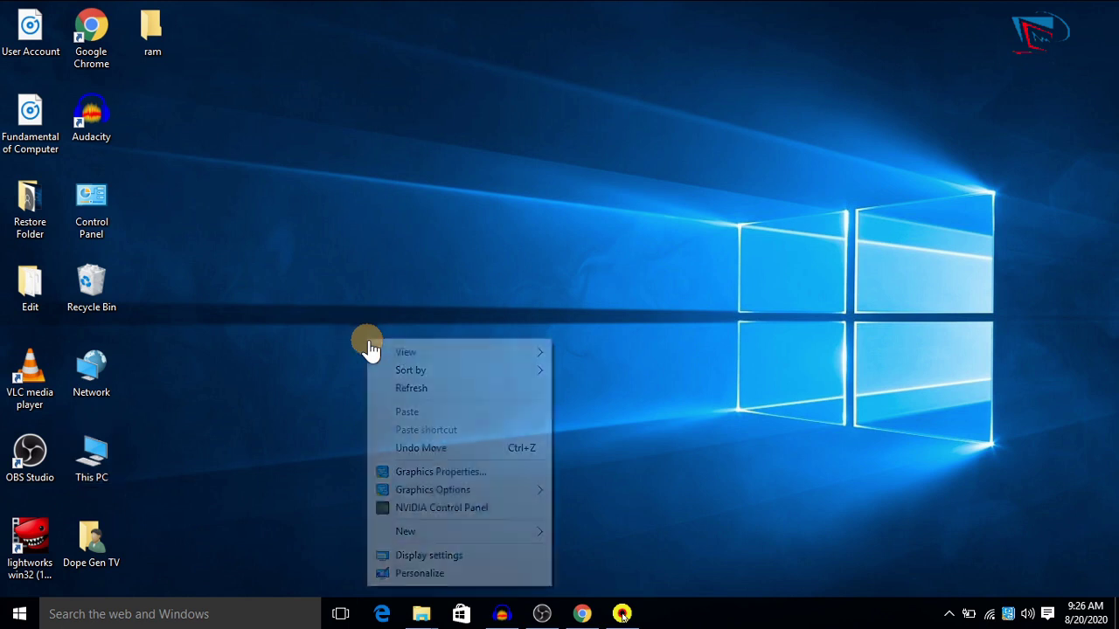
{"action": "left_click", "coordinate": [401, 390]}
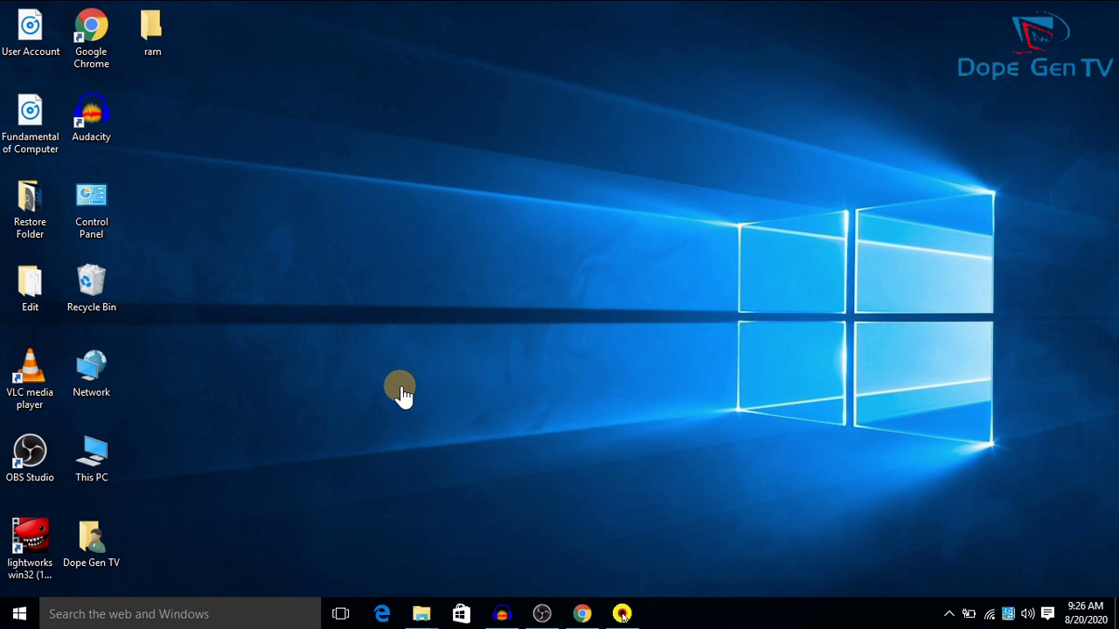
- Launch Microsoft Word by running the winword command
{"action": "key", "text": "super+r"}
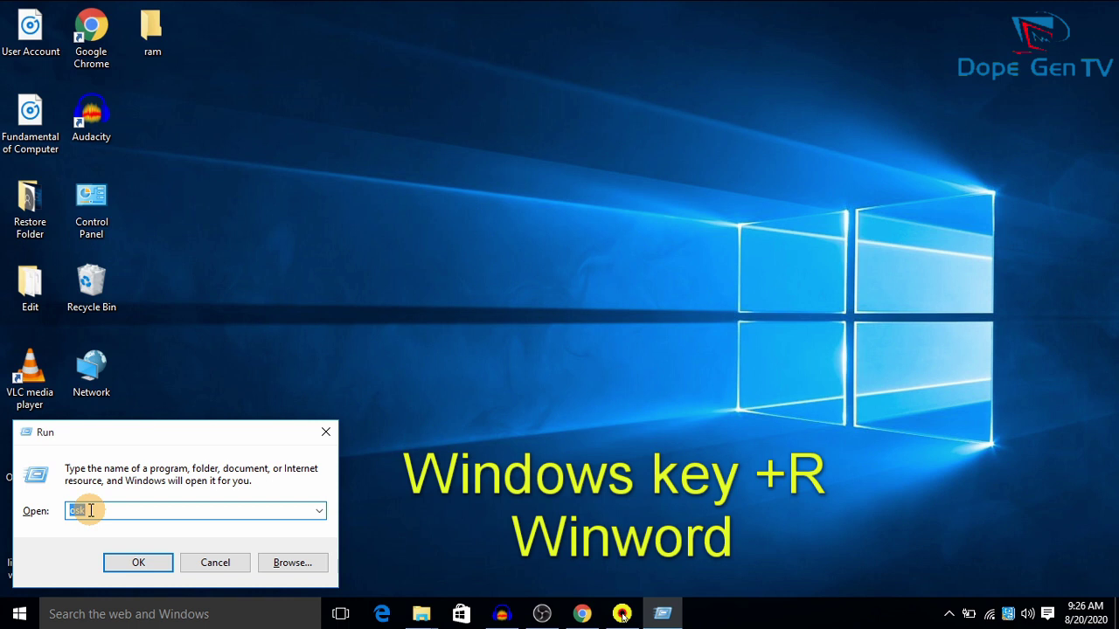
{"action": "type", "text": "win"}
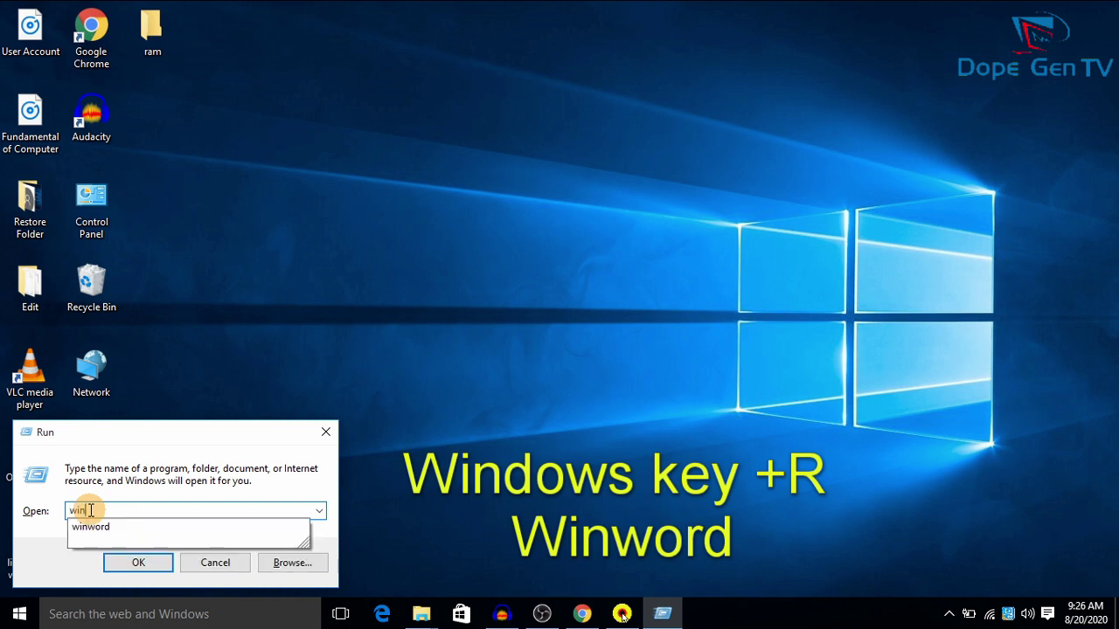
{"action": "type", "text": "word"}
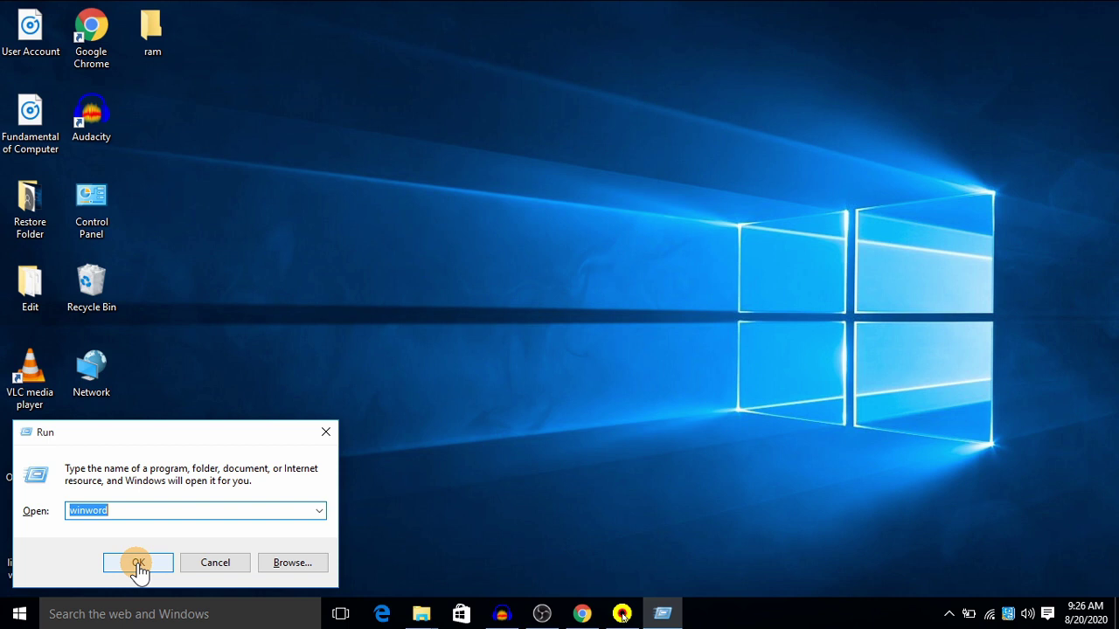
{"action": "left_click", "coordinate": [138, 565]}
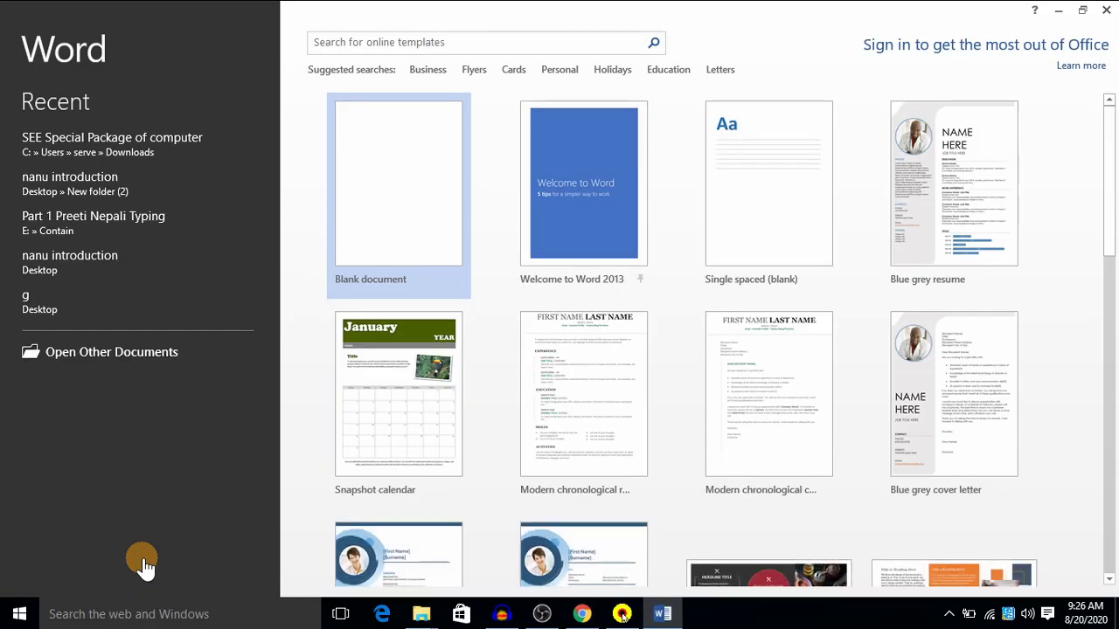
- Create a blank Word document and close Word
{"action": "left_click", "coordinate": [388, 189]}
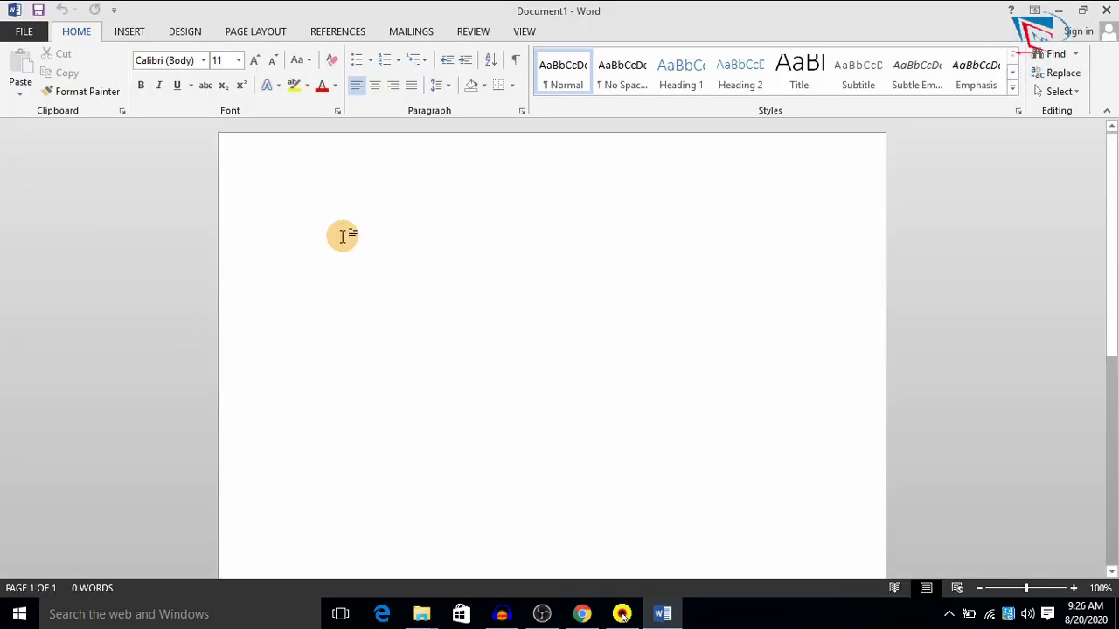
{"action": "left_click", "coordinate": [1107, 10]}
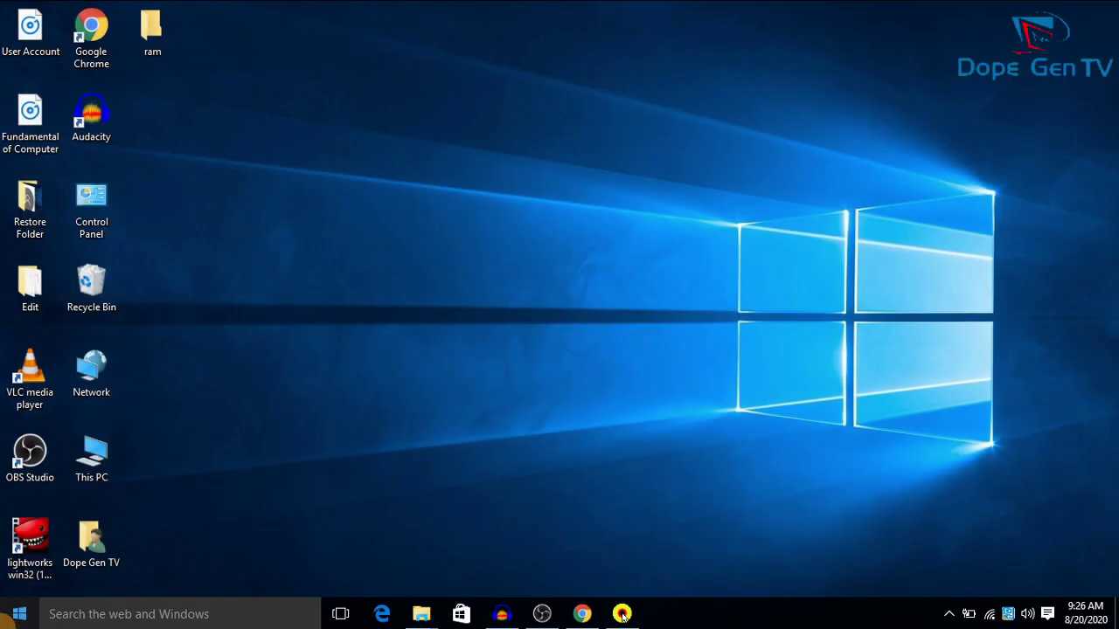
- Launch Word 2013 from the Microsoft Office 2013 folder in the full list of installed apps
{"action": "left_click", "coordinate": [7, 620]}
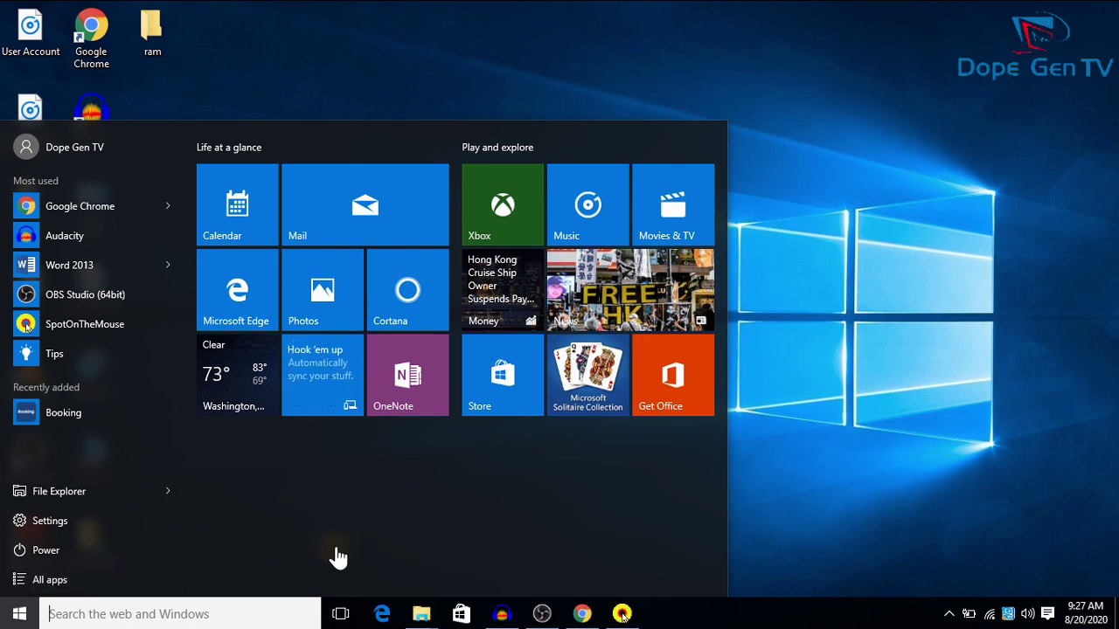
{"action": "left_click", "coordinate": [126, 580]}
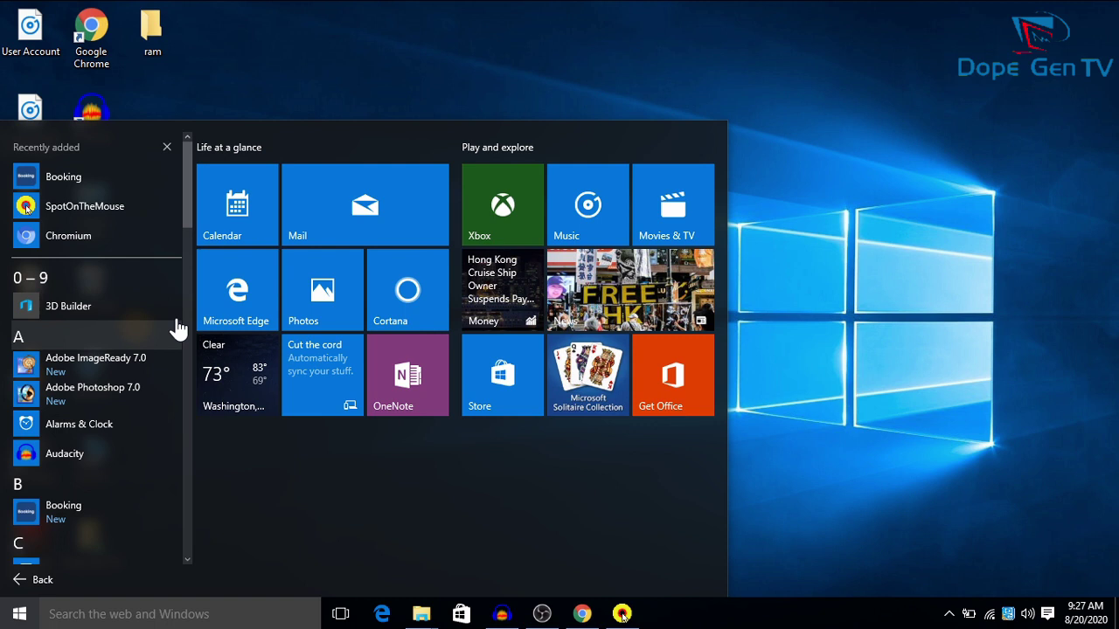
{"action": "left_click_drag", "start_coordinate": [196, 184], "coordinate": [199, 271]}
{"action": "scroll", "coordinate": [183, 350], "scroll_direction": "down", "scroll_amount": 3}
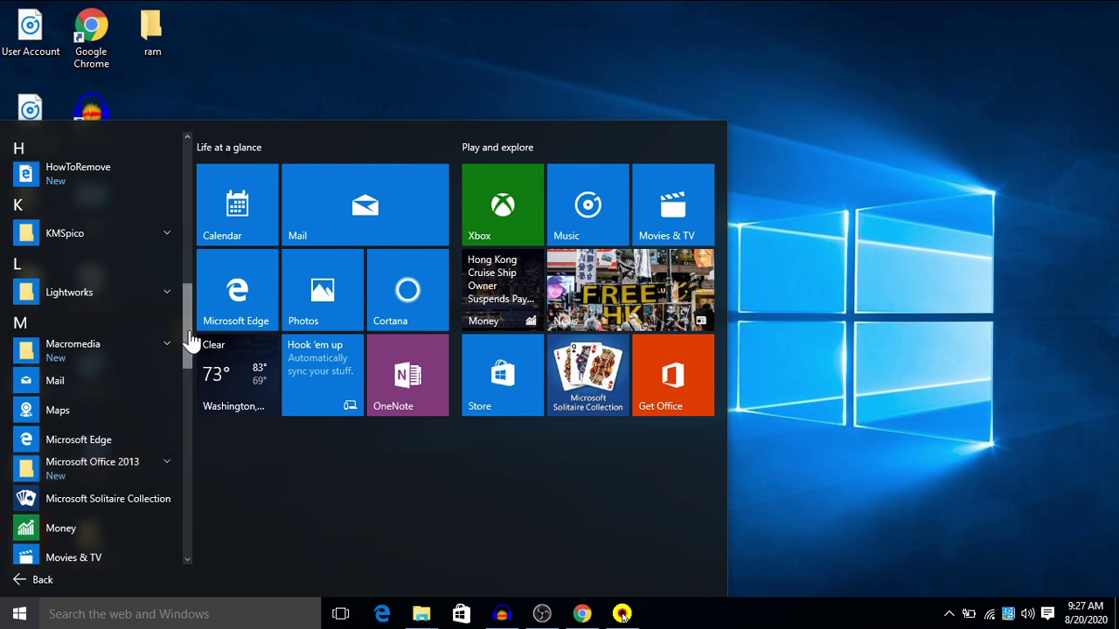
{"action": "scroll", "coordinate": [187, 354], "scroll_direction": "down", "scroll_amount": 3}
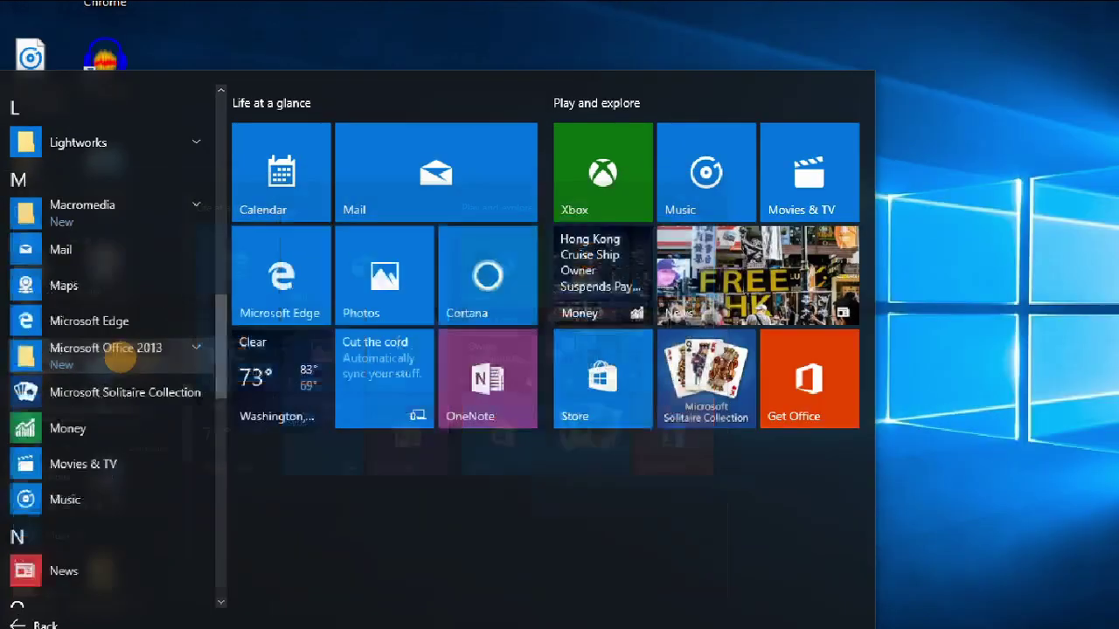
{"action": "left_click", "coordinate": [124, 354]}
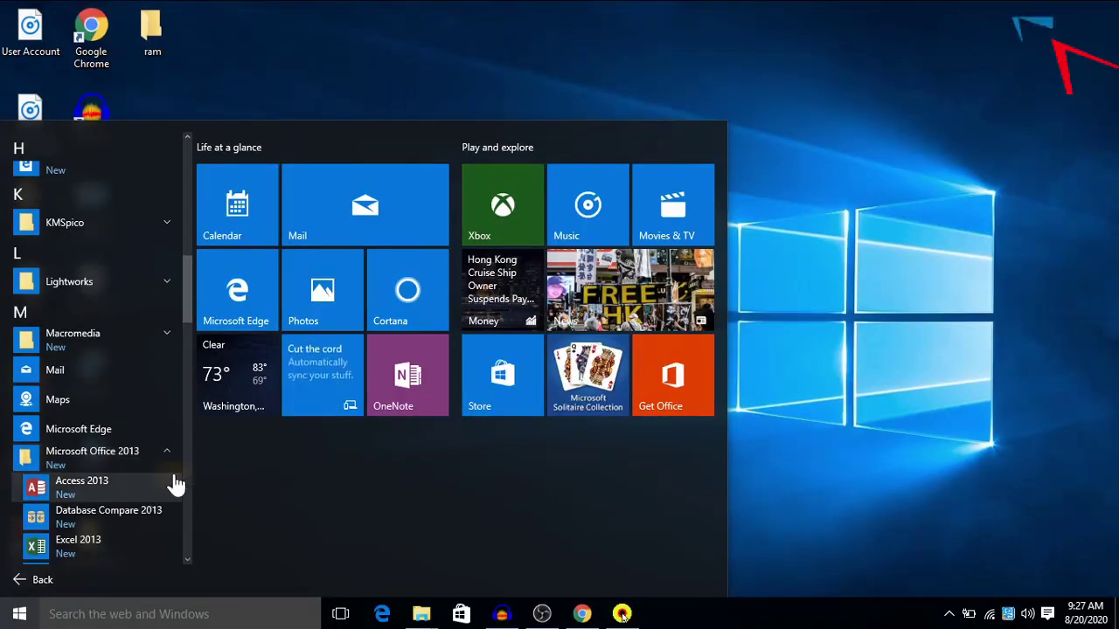
{"action": "left_click_drag", "start_coordinate": [187, 312], "coordinate": [203, 381]}
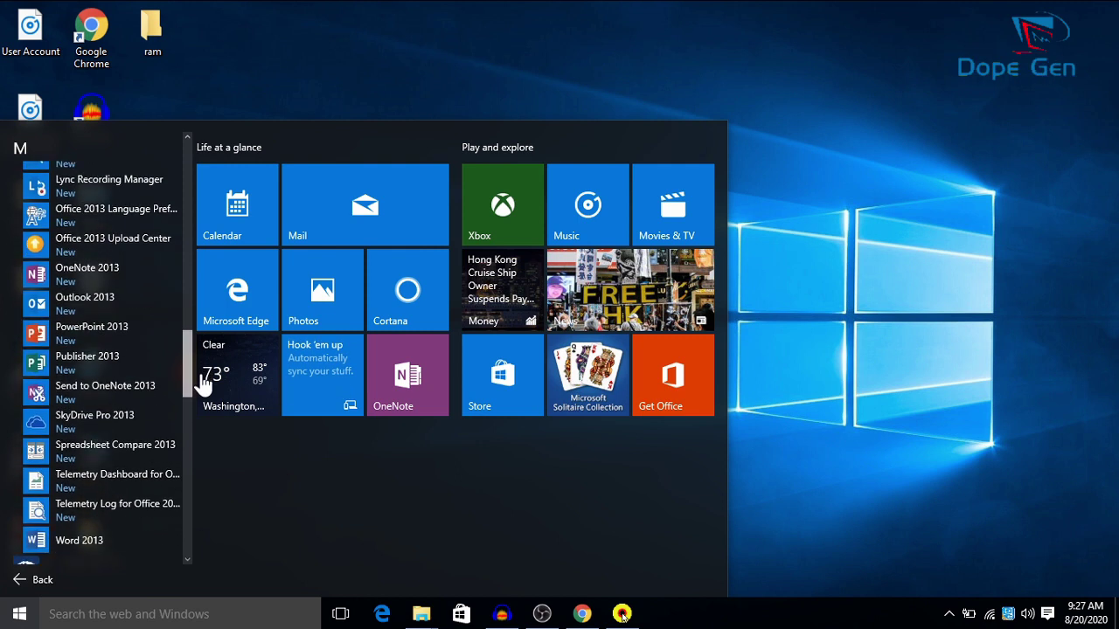
{"action": "left_click", "coordinate": [79, 541]}
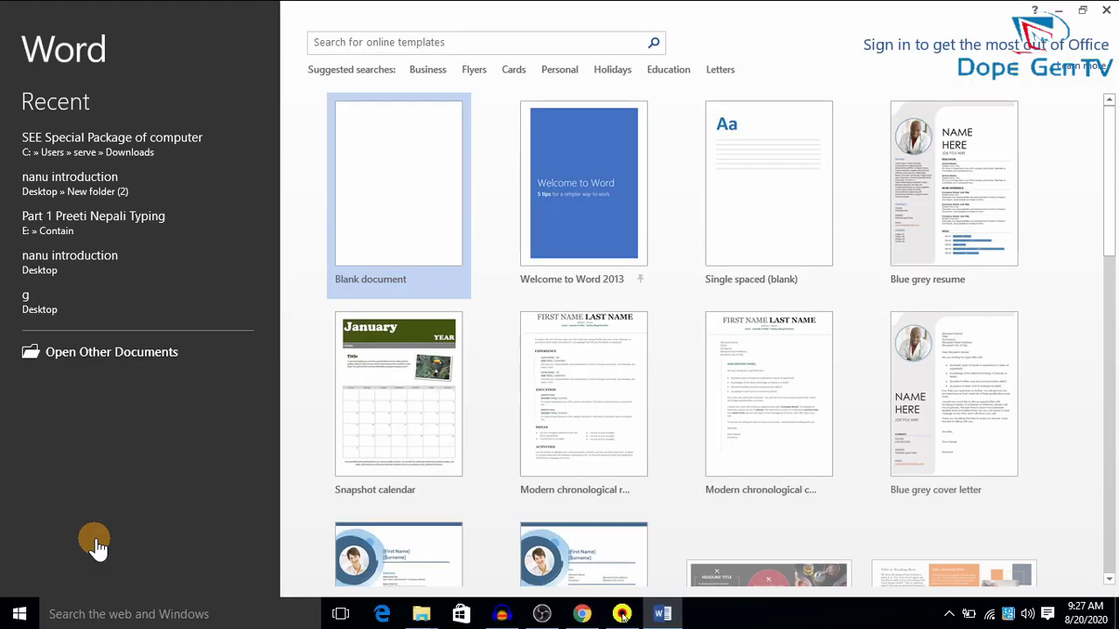
- Create a blank document, close Word, and dismiss the SpotOnTheMouse licence reminder
{"action": "left_click", "coordinate": [427, 170]}
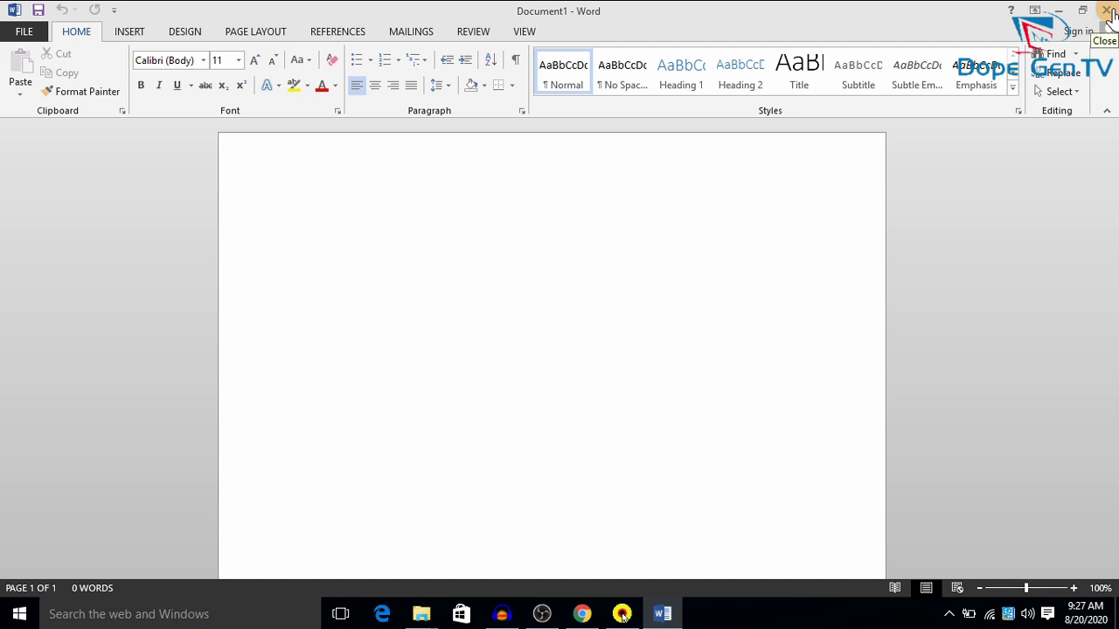
{"action": "left_click", "coordinate": [1108, 13]}
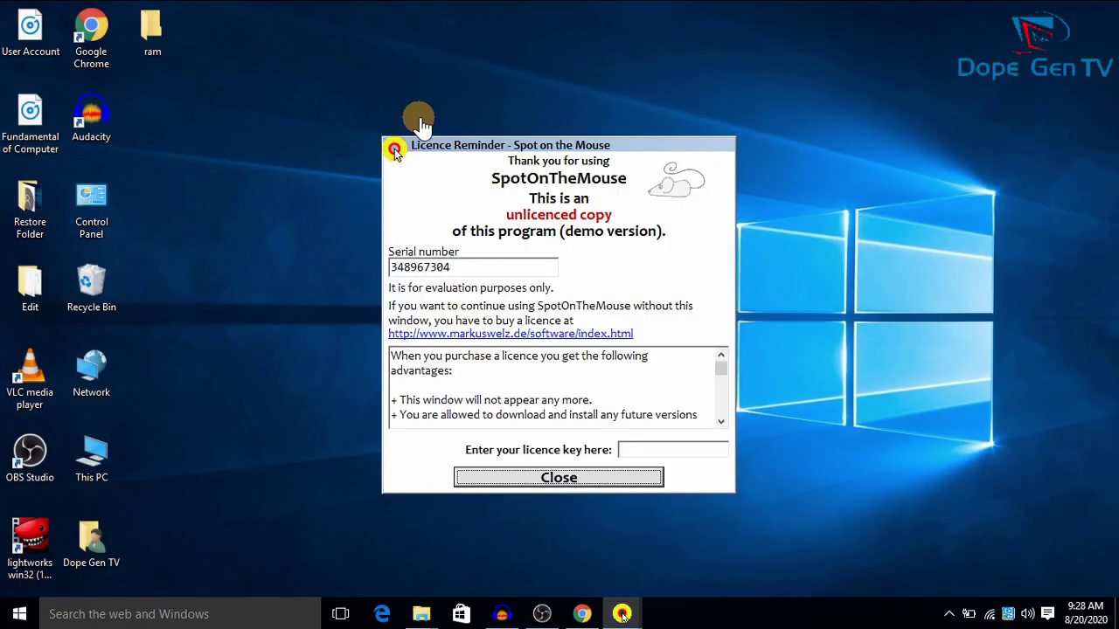
{"action": "left_click", "coordinate": [611, 481]}
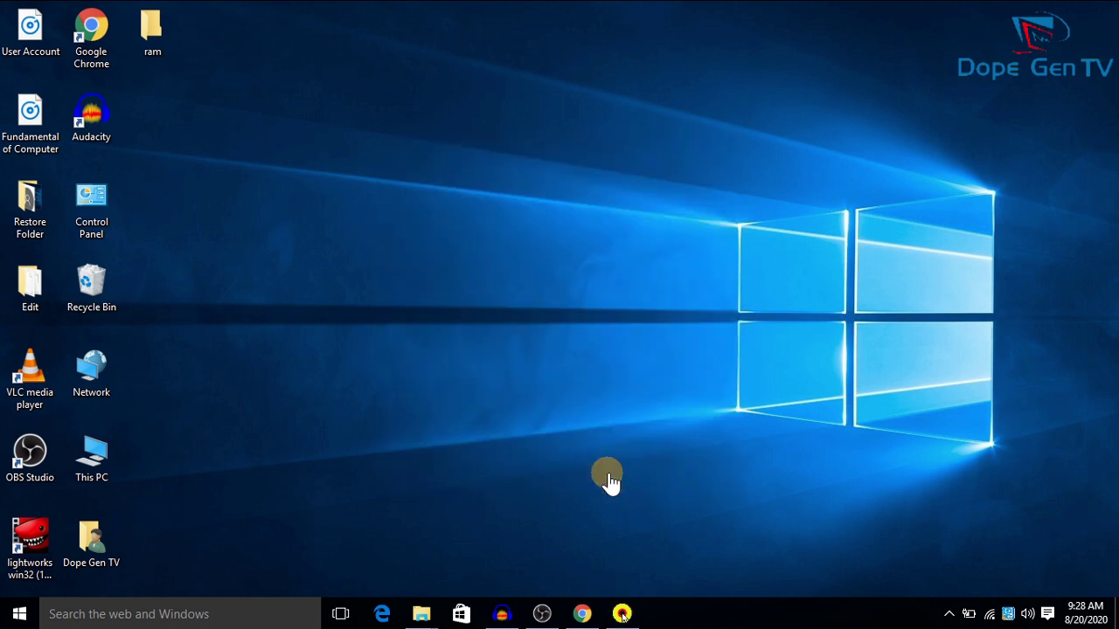